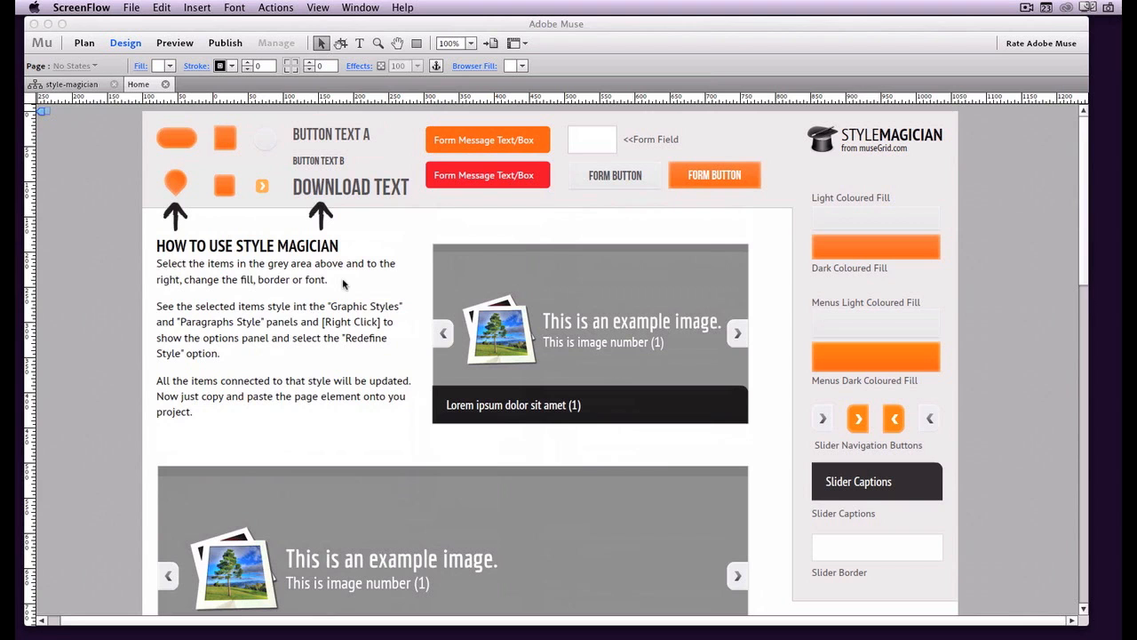
Look through the Style Magician page's style samples, sliders, buttons, map, accordion, tabs, menus and contact form
scroll(343, 284, down, 1)
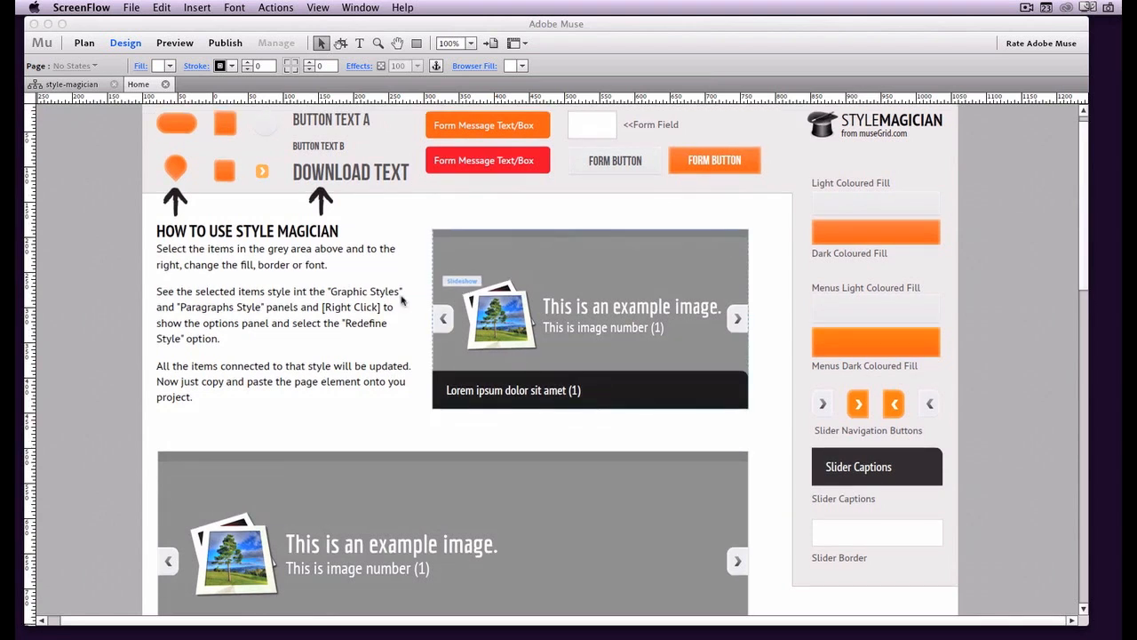
scroll(378, 299, down, 10)
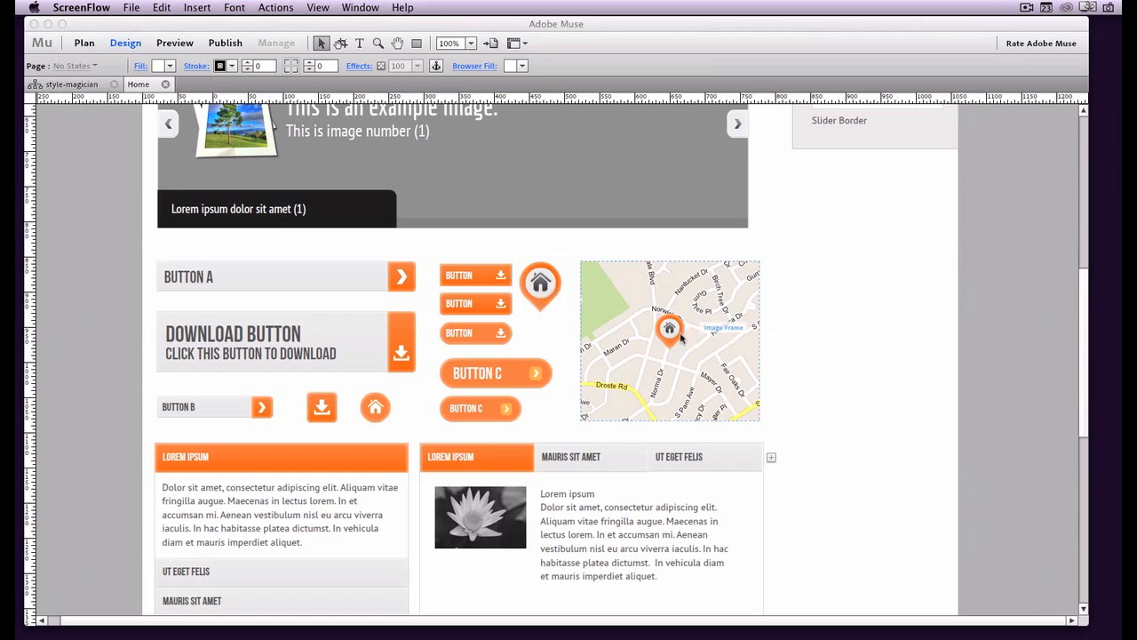
scroll(589, 308, down, 2)
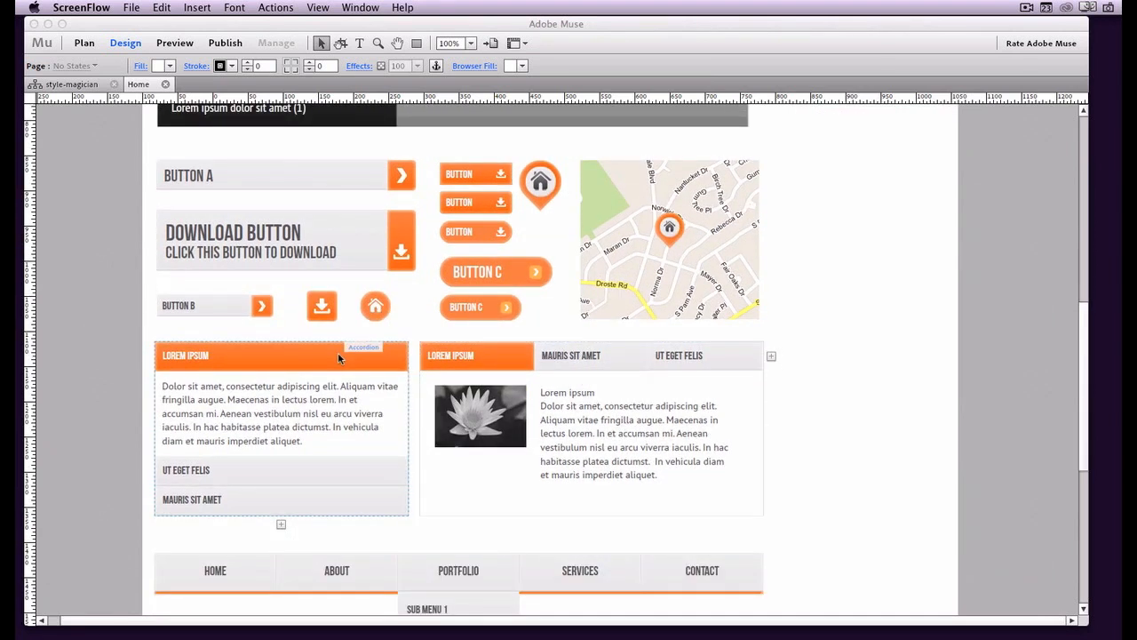
scroll(373, 360, down, 5)
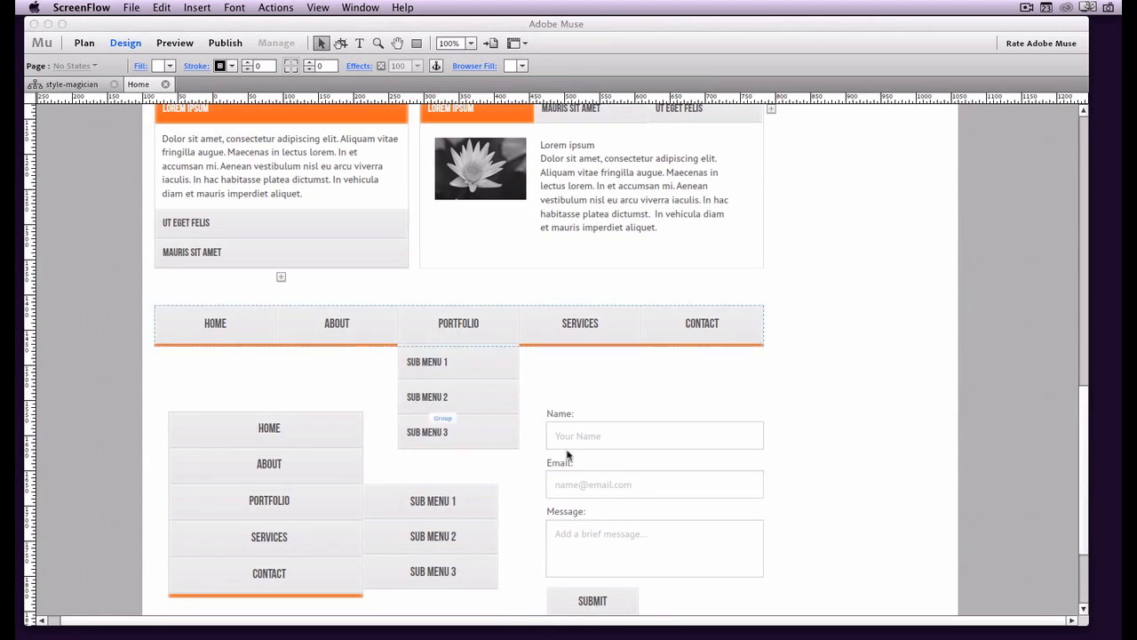
scroll(673, 455, up, 16)
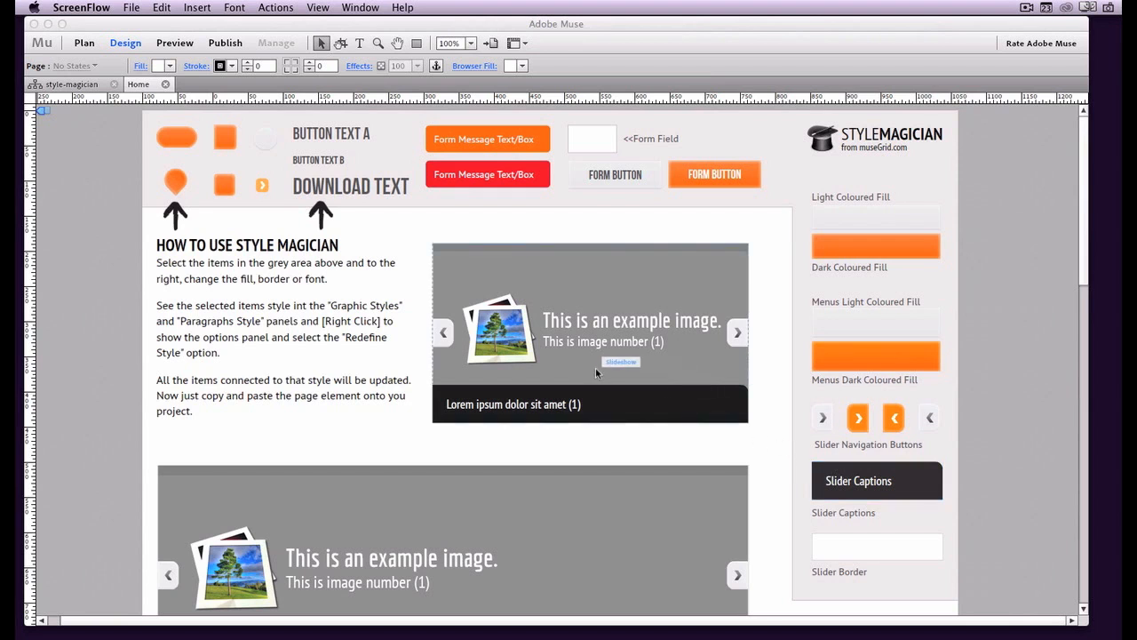
scroll(402, 347, down, 4)
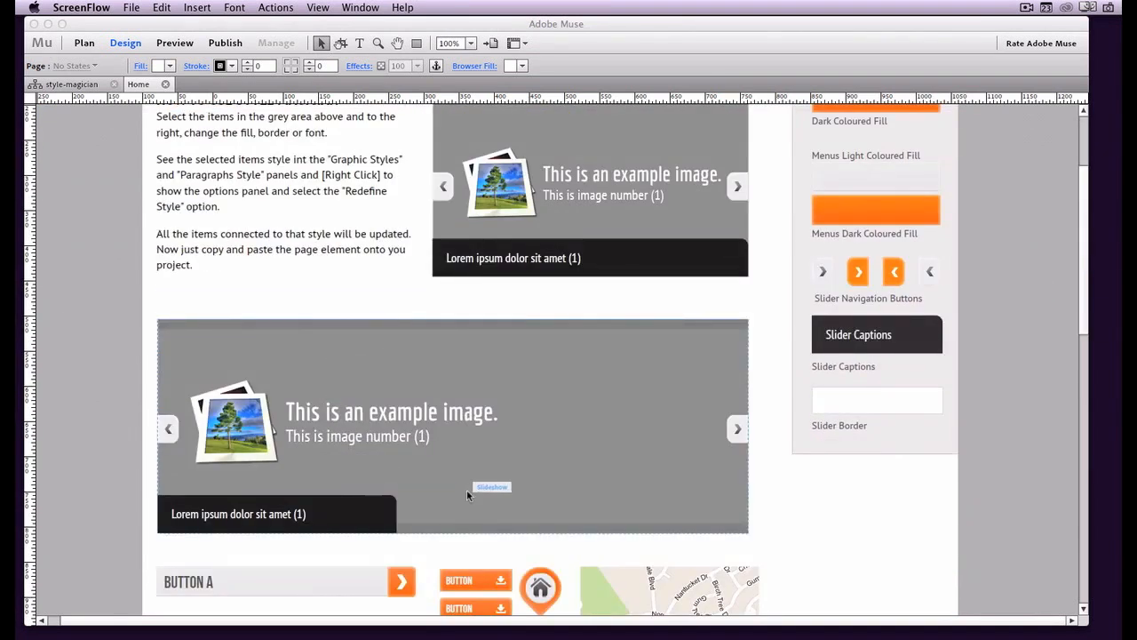
scroll(469, 490, up, 2)
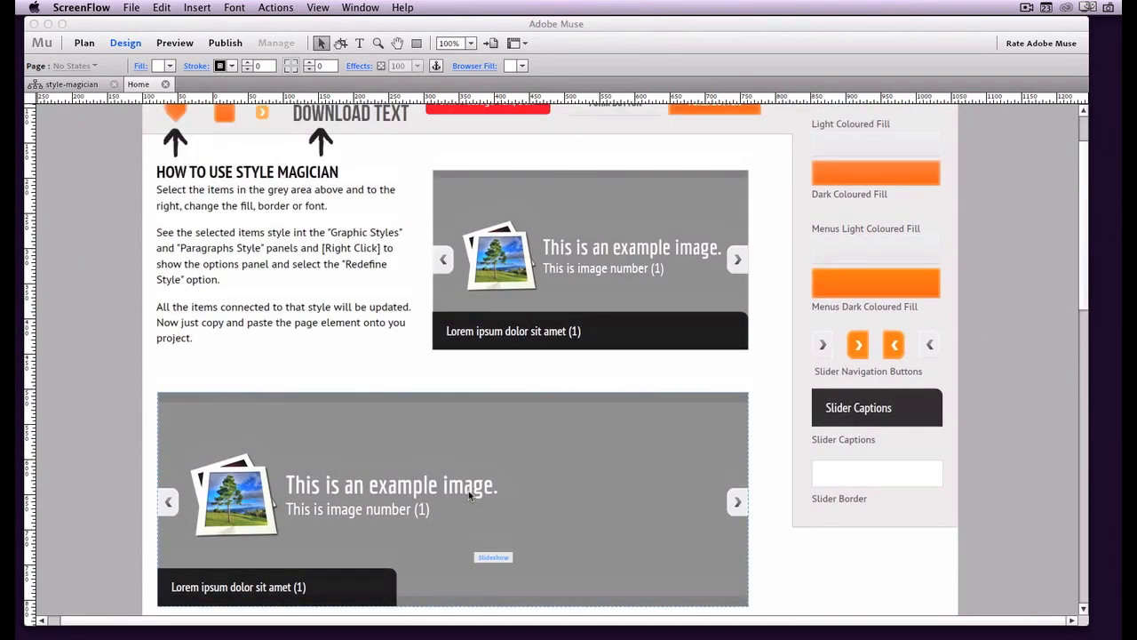
scroll(468, 490, down, 8)
scroll(468, 490, up, 10)
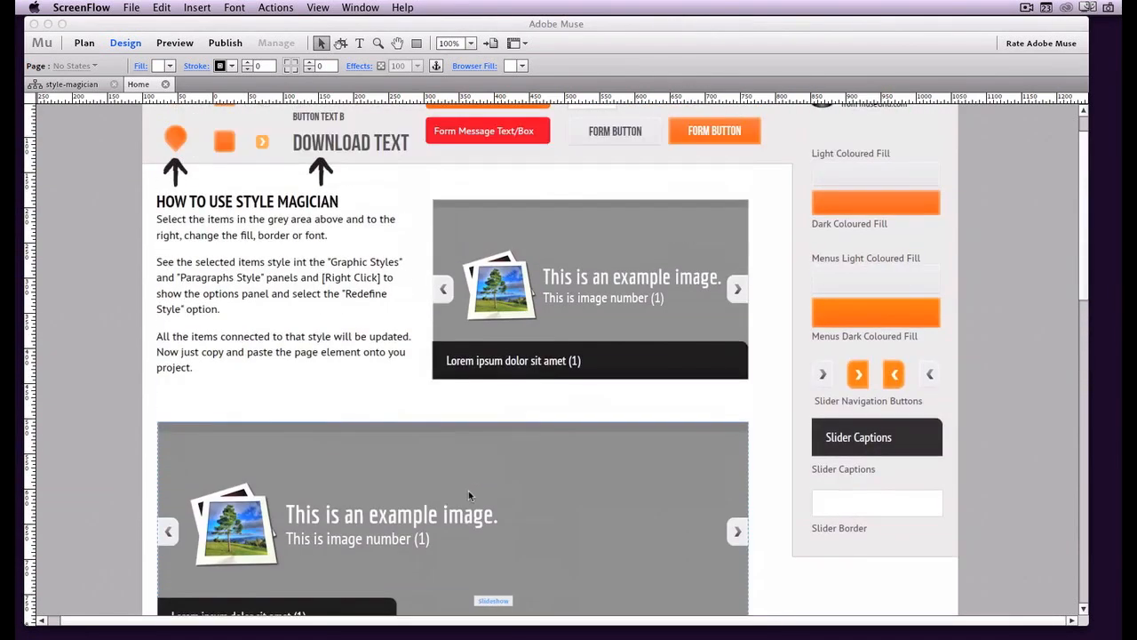
scroll(432, 486, down, 10)
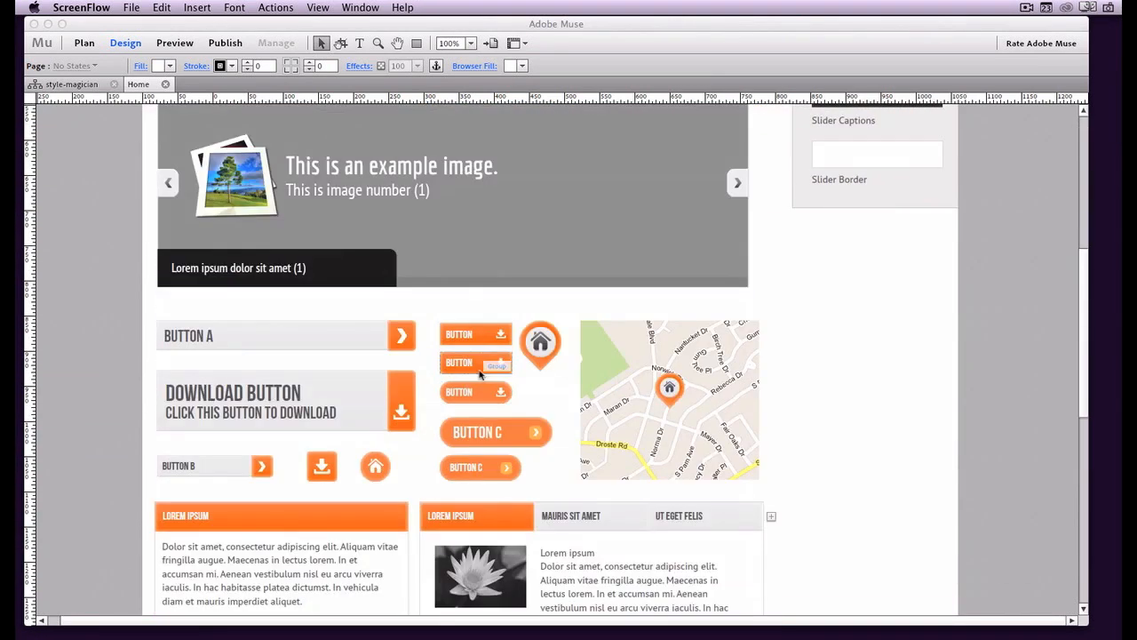
scroll(467, 427, up, 10)
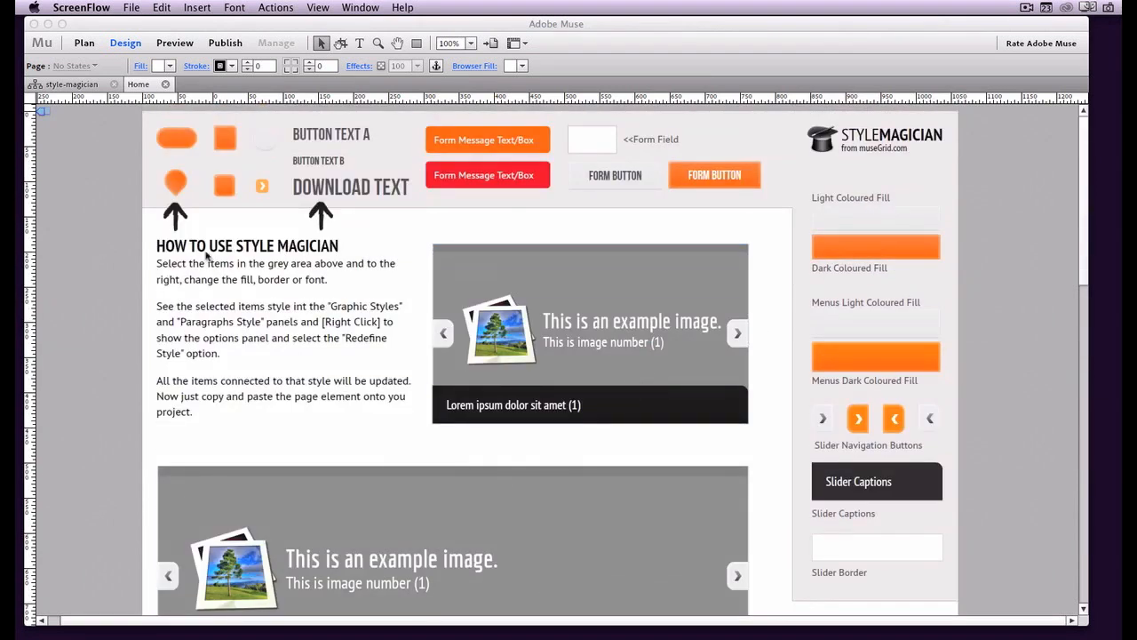
Set the orange pill-shaped sample's gradient fill from purple 93278F to dark magenta (R 158, G 0, B 93)
click(302, 265)
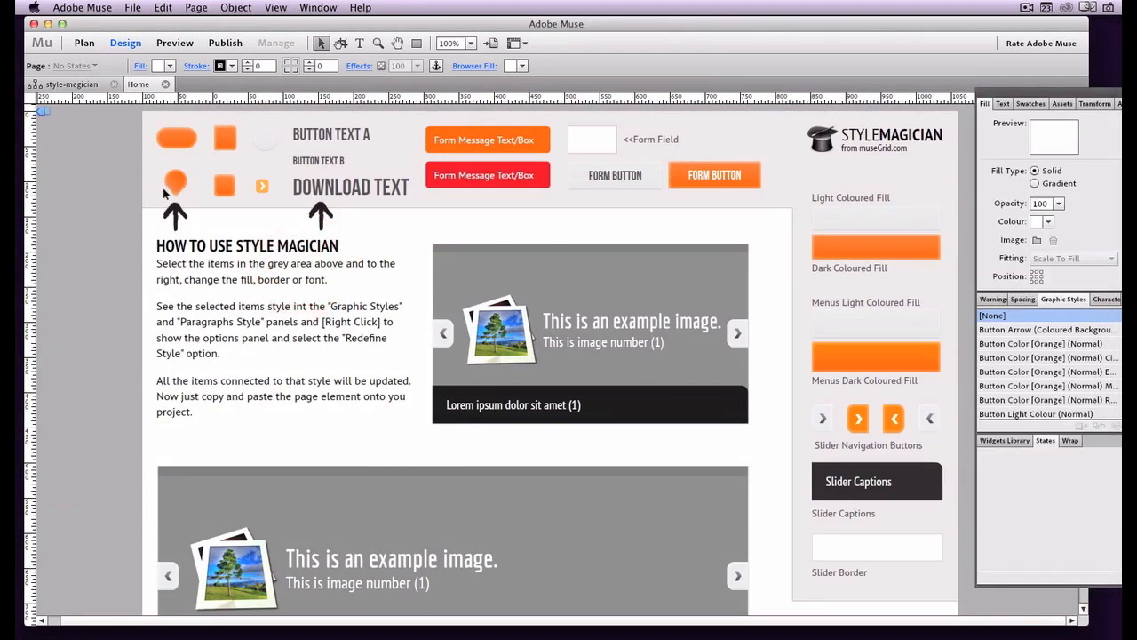
click(178, 149)
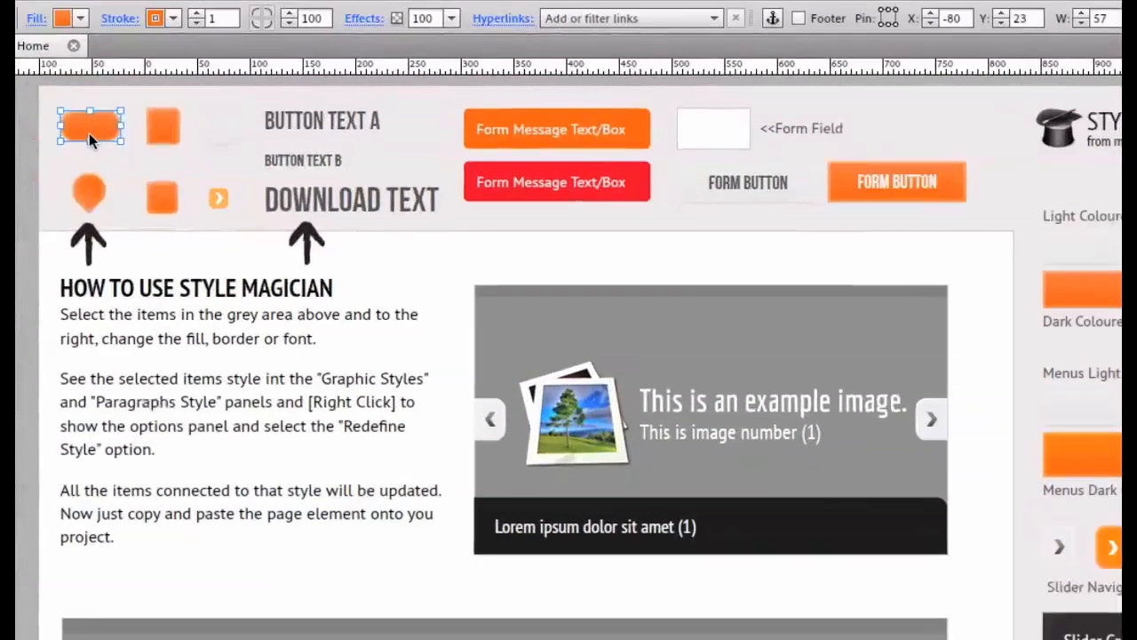
click(37, 18)
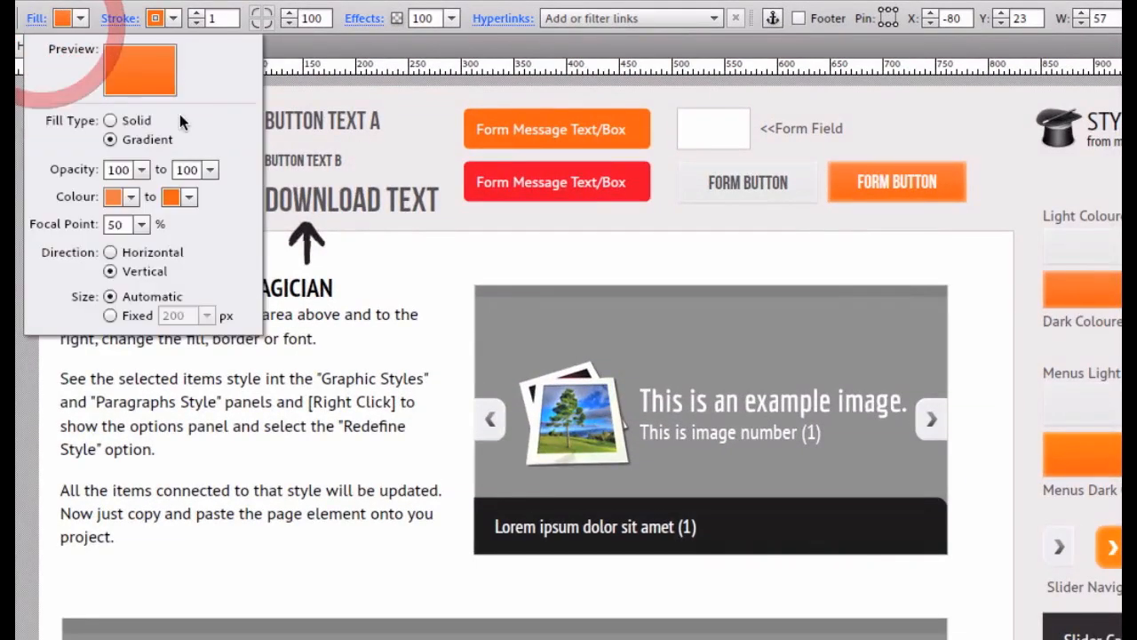
click(188, 197)
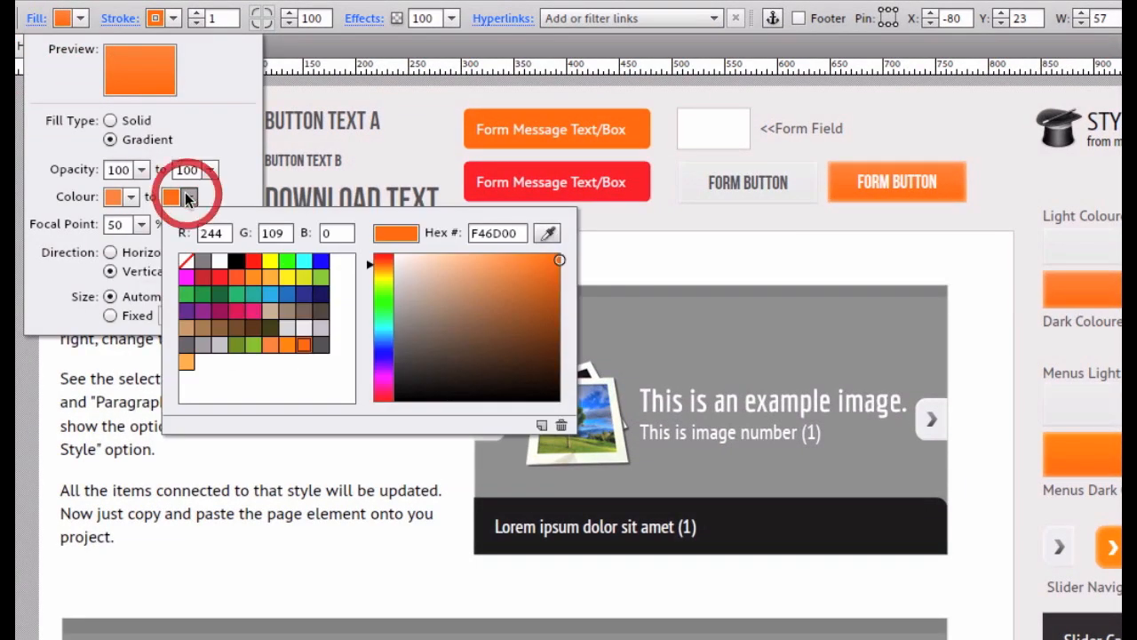
click(218, 311)
click(131, 197)
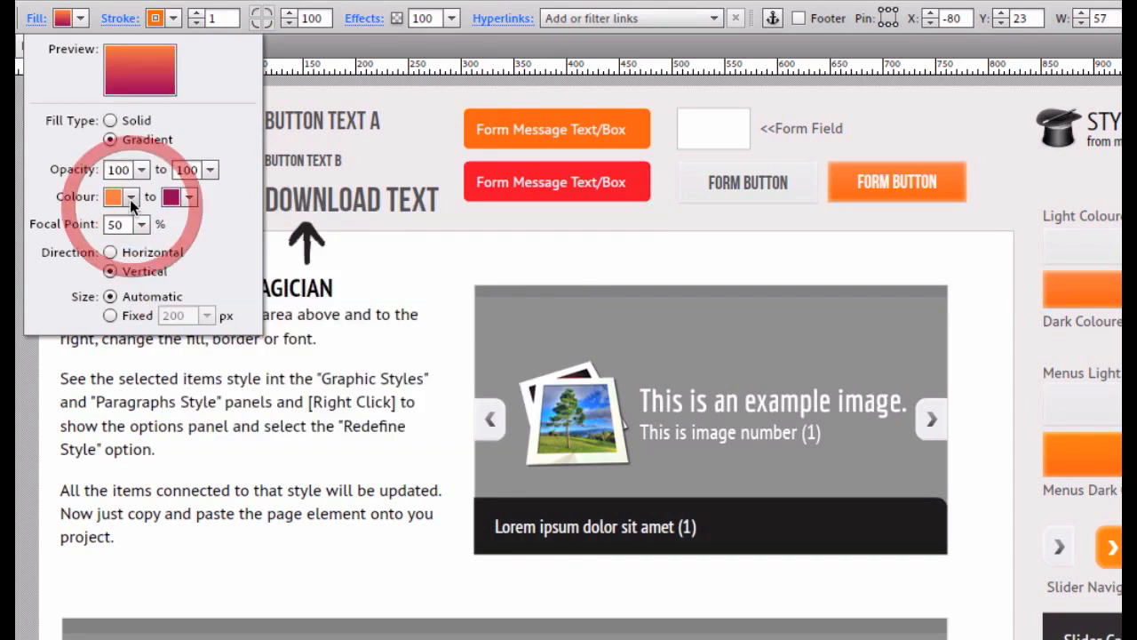
click(131, 197)
click(138, 310)
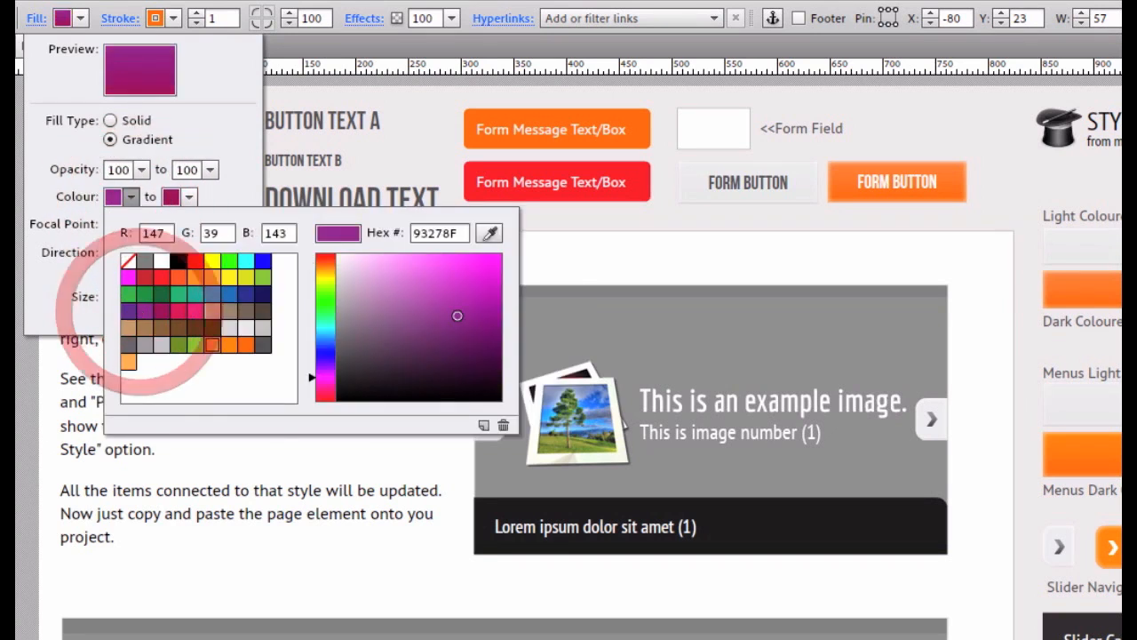
Set the pill-shaped sample's stroke to the purple swatch (R 147, G 39, B 143)
click(176, 12)
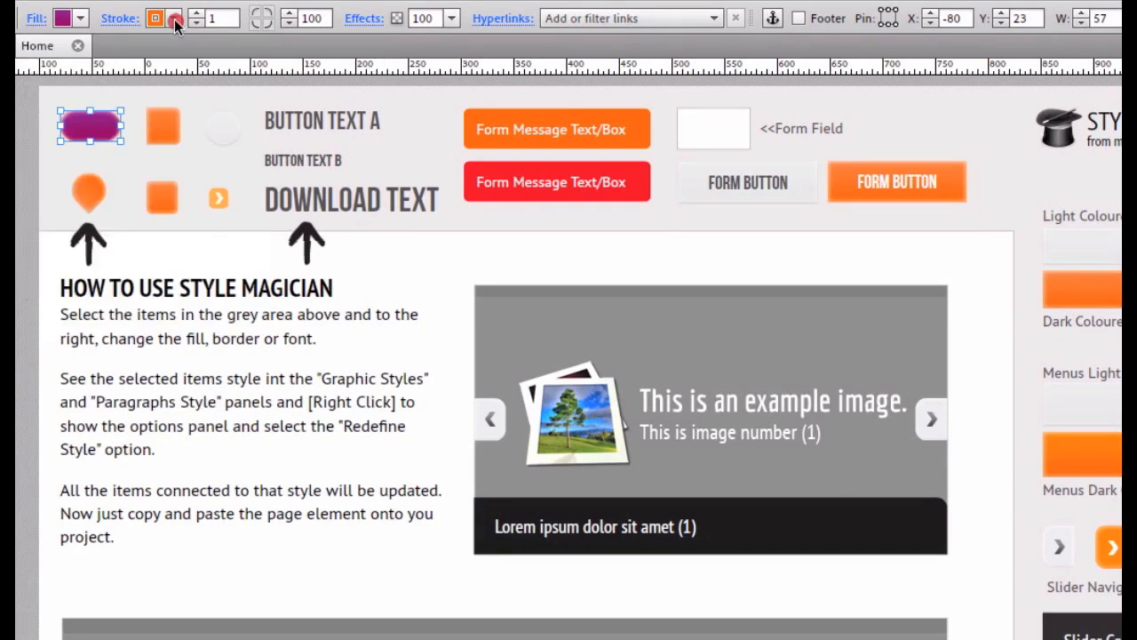
click(175, 19)
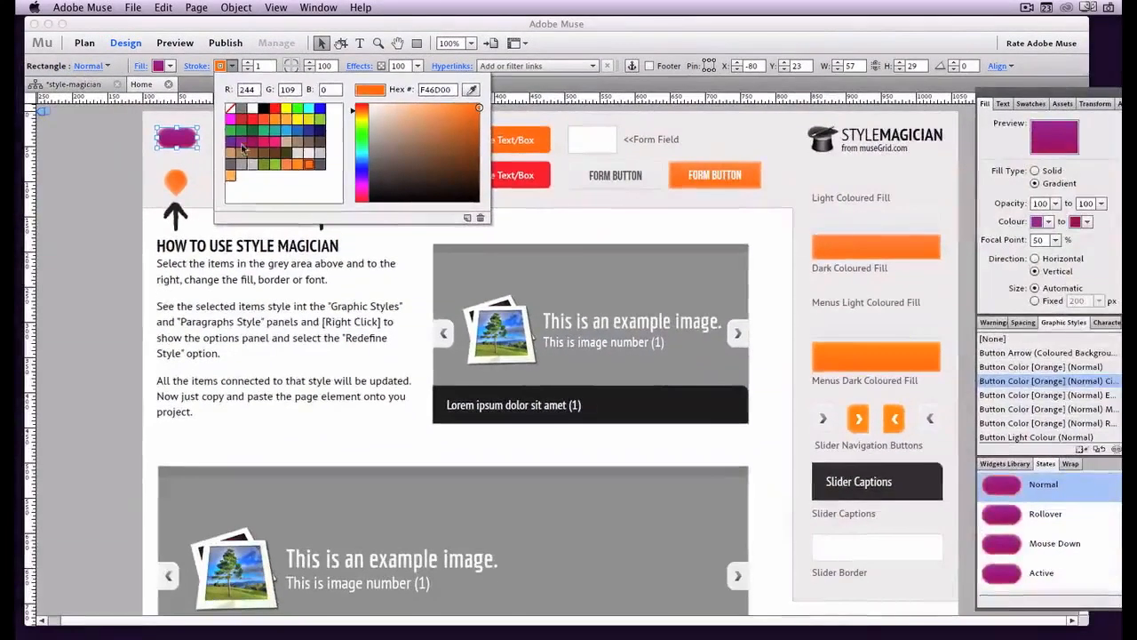
click(187, 132)
click(320, 309)
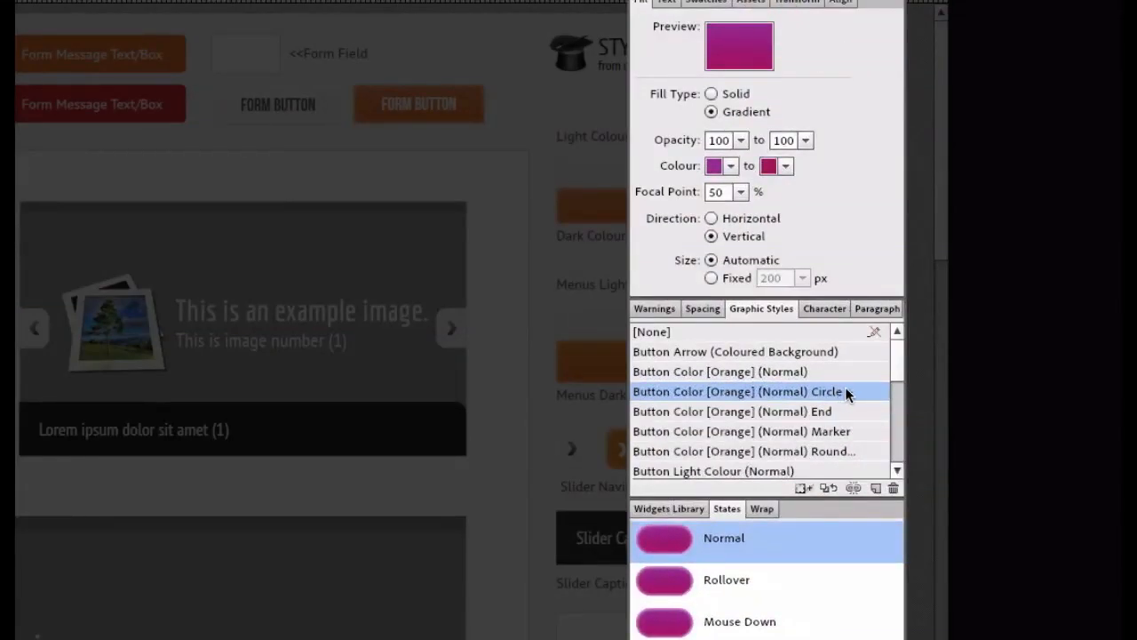
Redefine the graphic style "Button Color [Orange] (Normal) Circle" from the recoloured pill-shaped sample
mouse_move(849, 391)
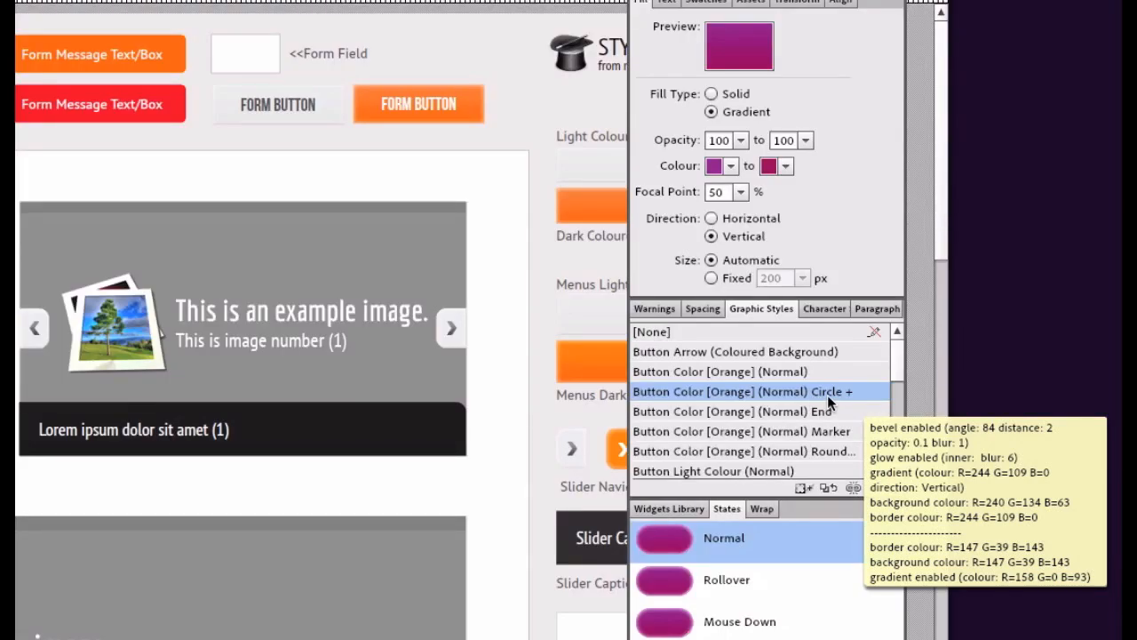
right_click(829, 394)
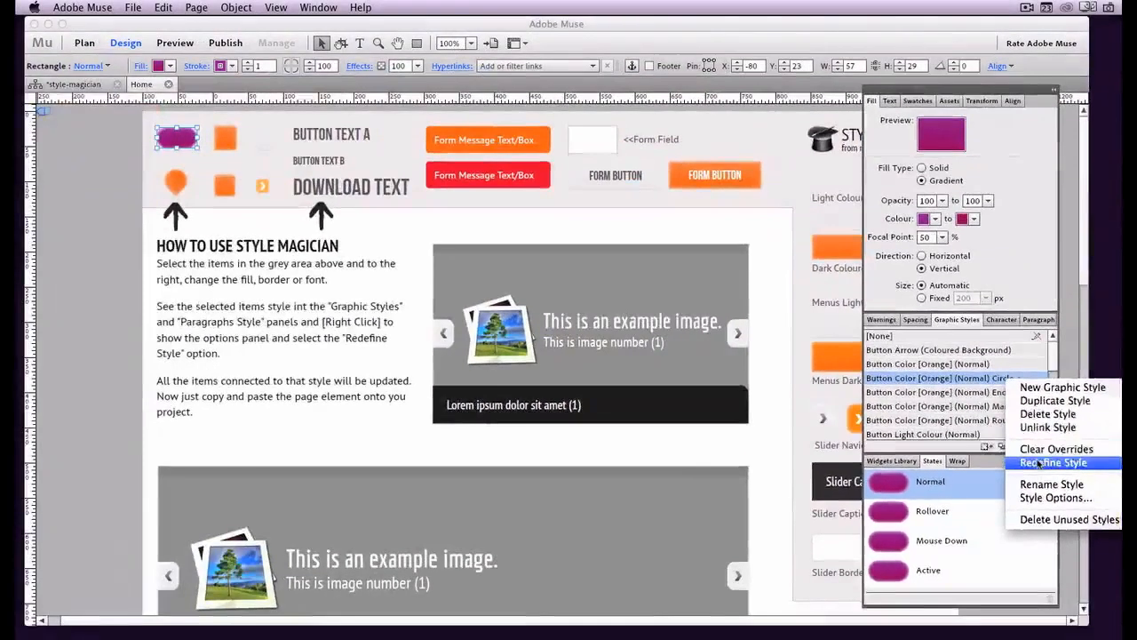
click(982, 485)
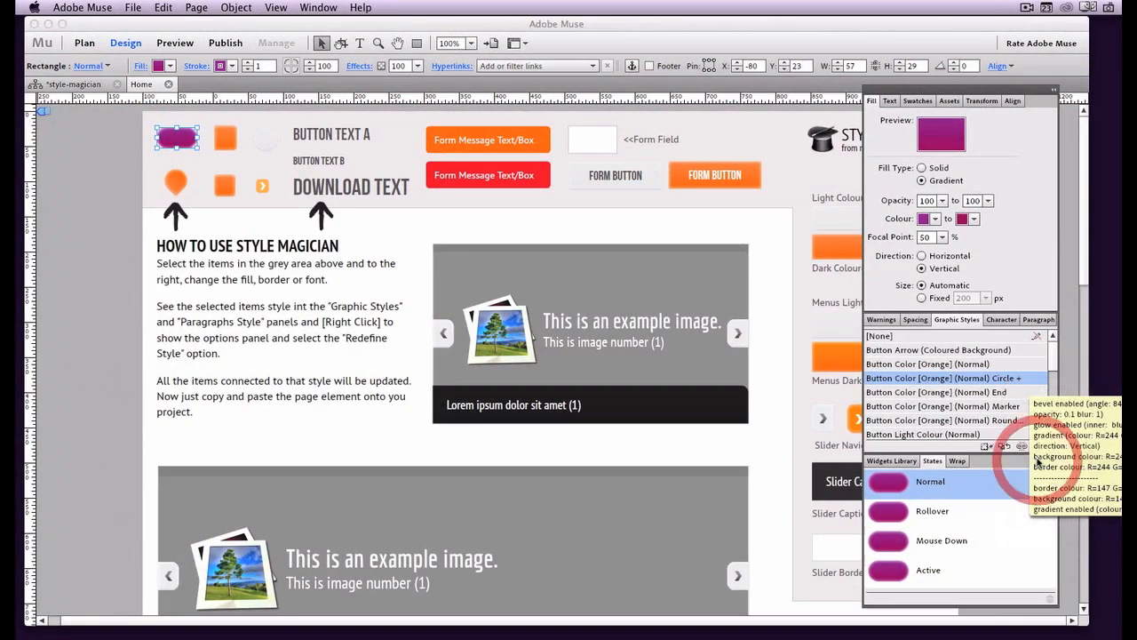
Select and copy the larger Button C group below the wide slideshow
scroll(275, 339, down, 8)
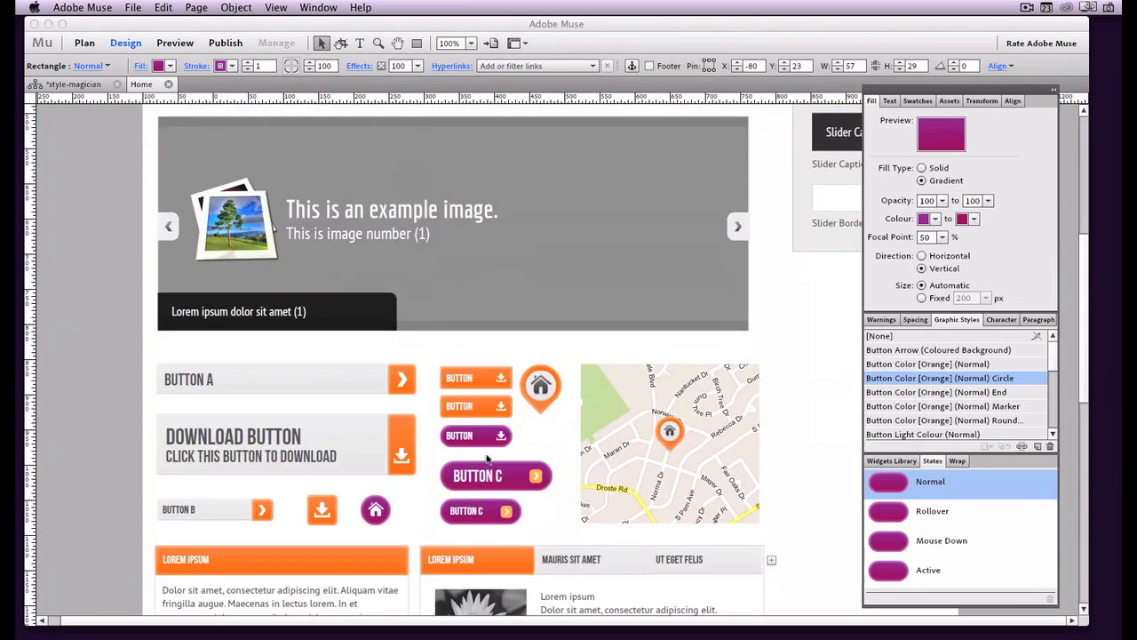
click(499, 478)
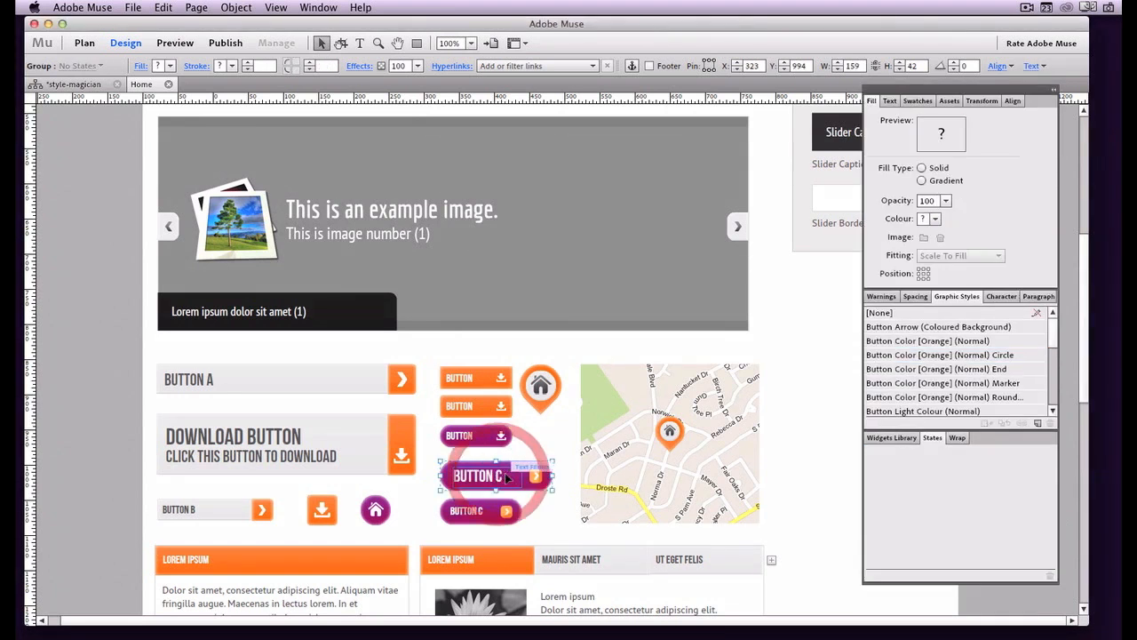
Create a new desktop site with a page width of 960 and minimum height of 500, and open its Home page
click(133, 7)
click(135, 25)
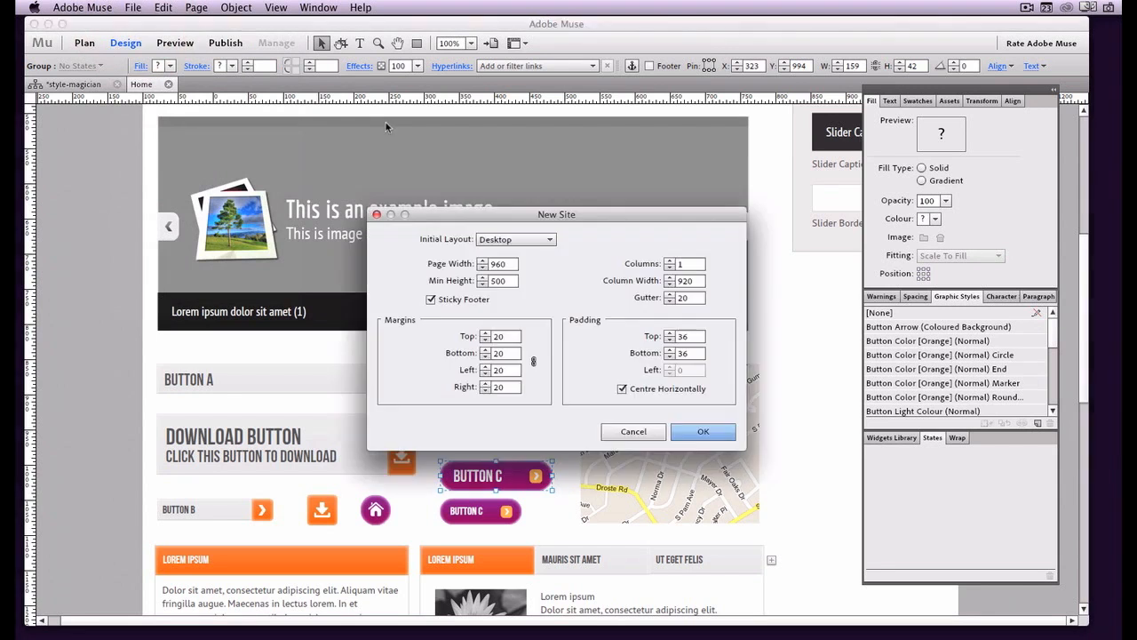
click(702, 431)
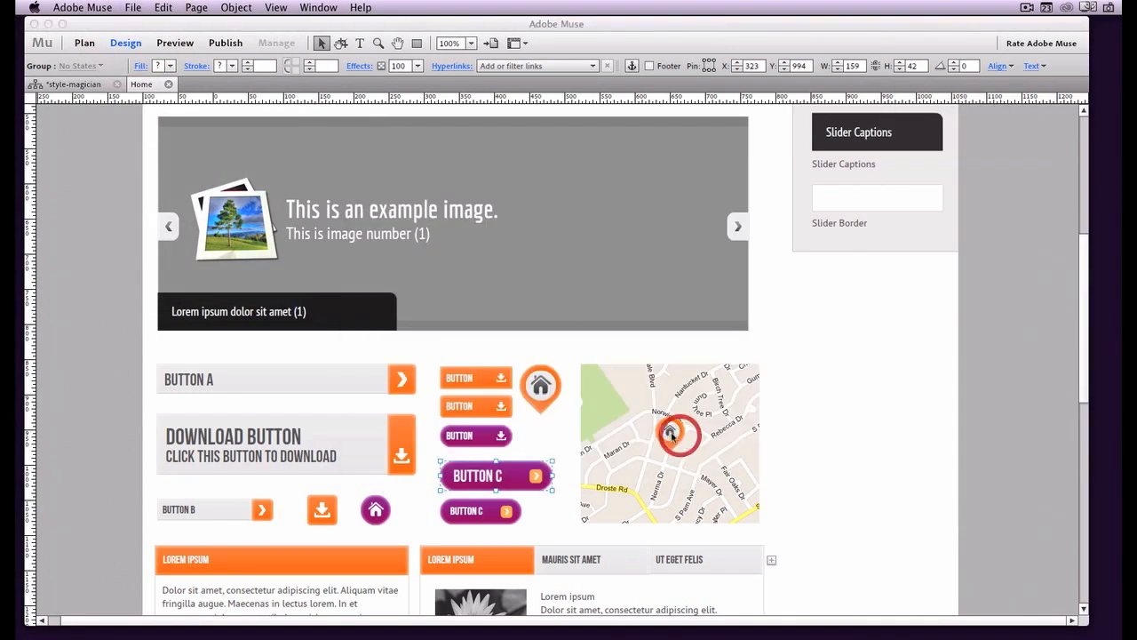
double_click(83, 153)
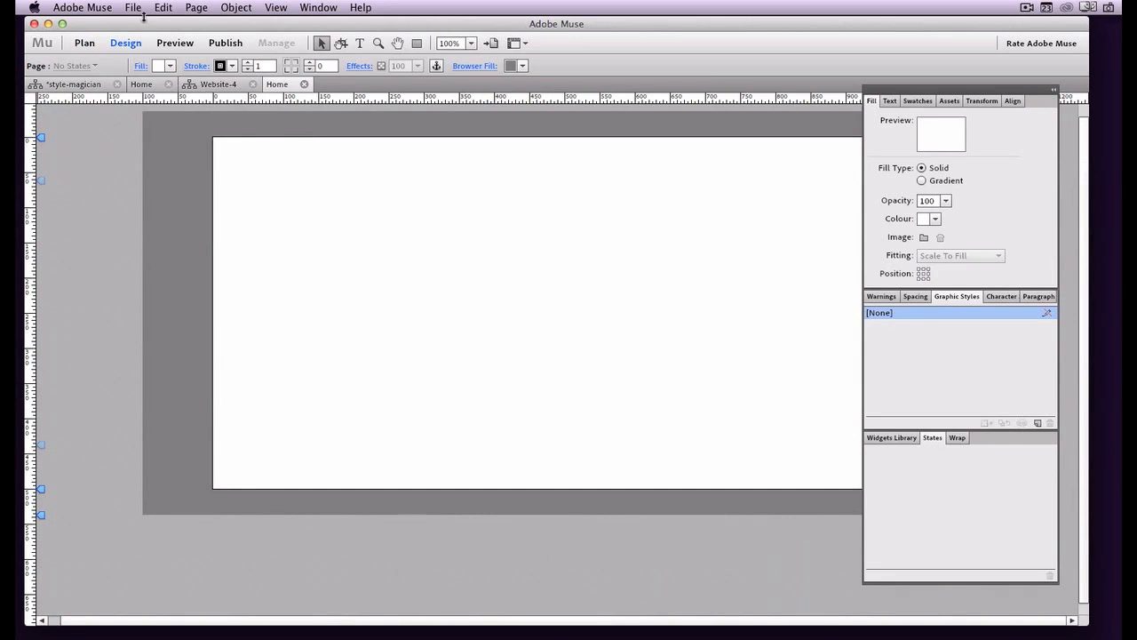
Paste the copied button in place on the blank Home page and move it up to about X 96, Y 170
click(164, 7)
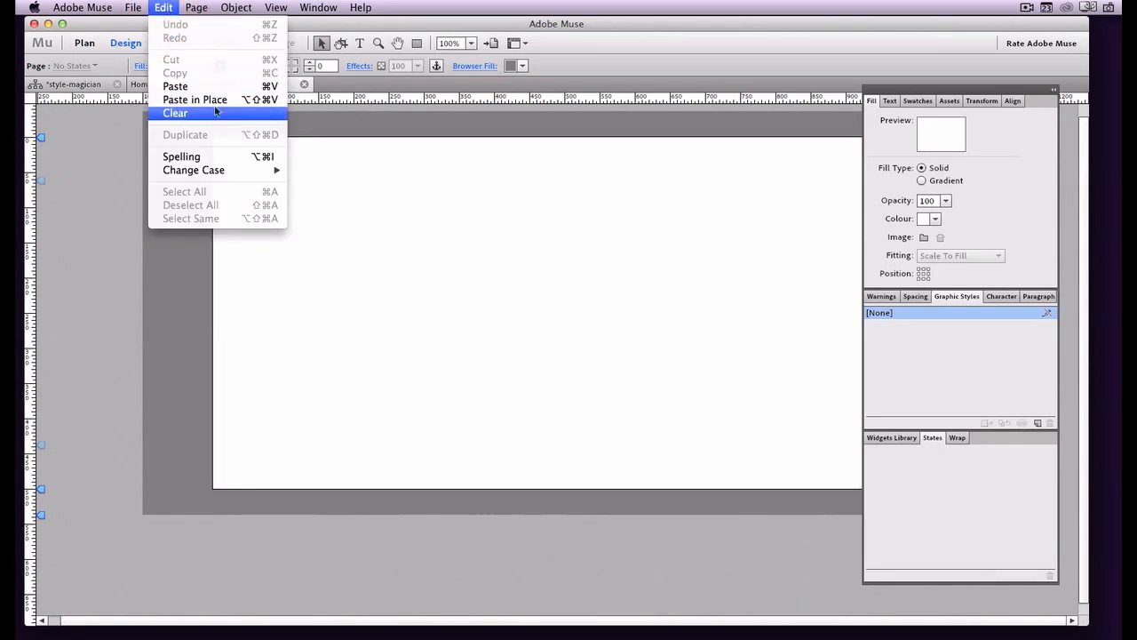
click(213, 98)
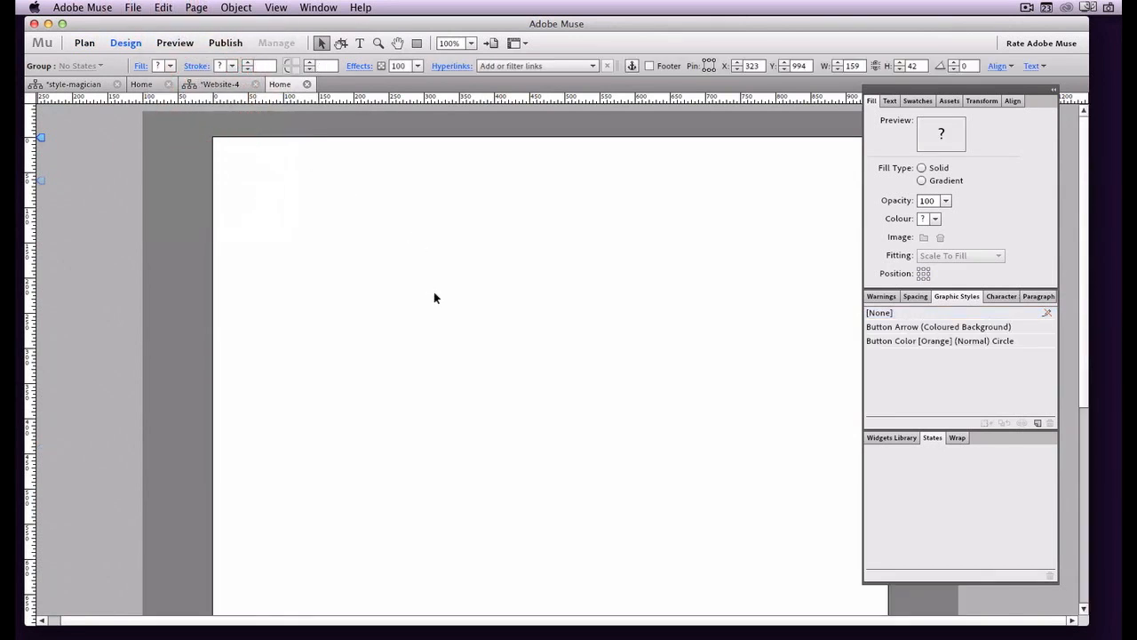
scroll(449, 355, down, 10)
drag(506, 502, 394, 109)
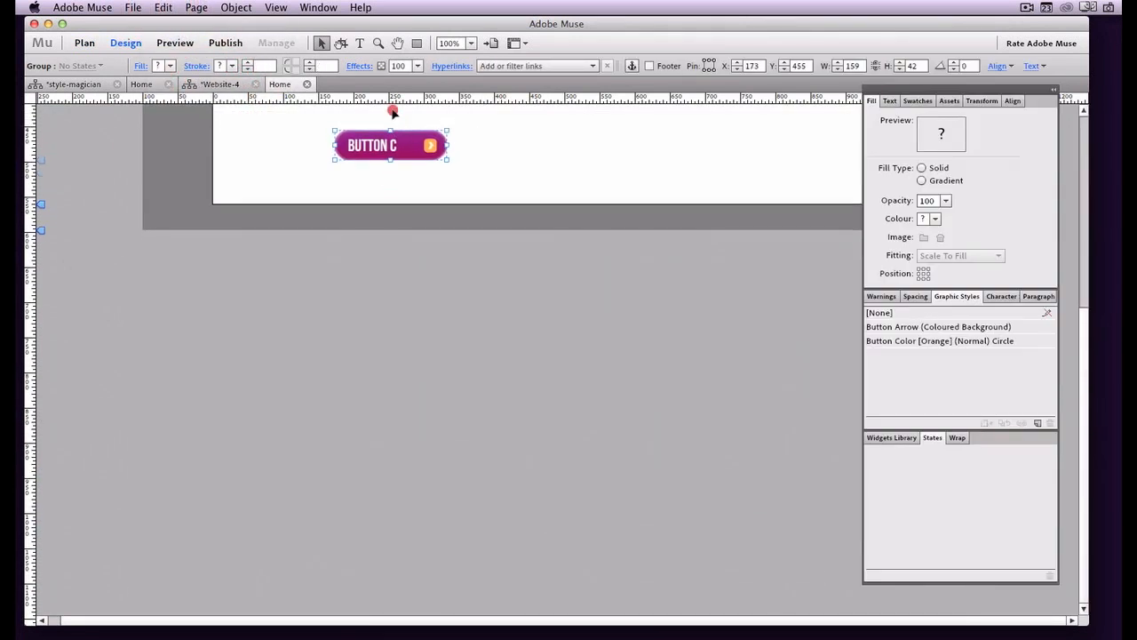
scroll(423, 208, up, 3)
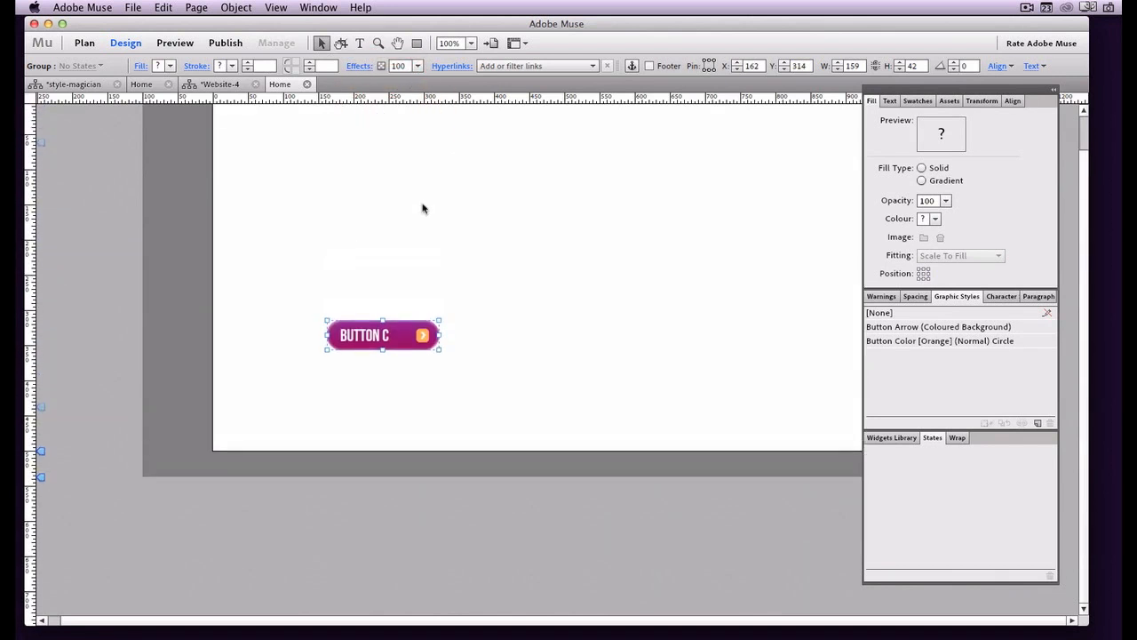
drag(386, 379, 341, 278)
Replace the pasted button's label with "CLICK HERE" and return to the Selection tool
double_click(341, 278)
triple_click(313, 276)
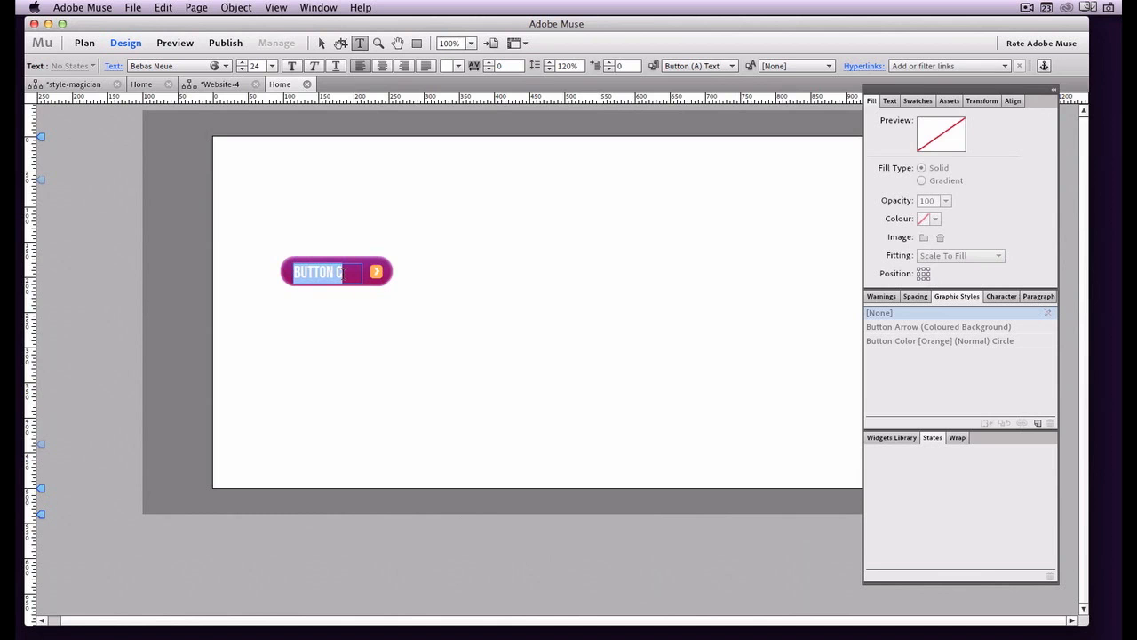
text(CLICK HERE)
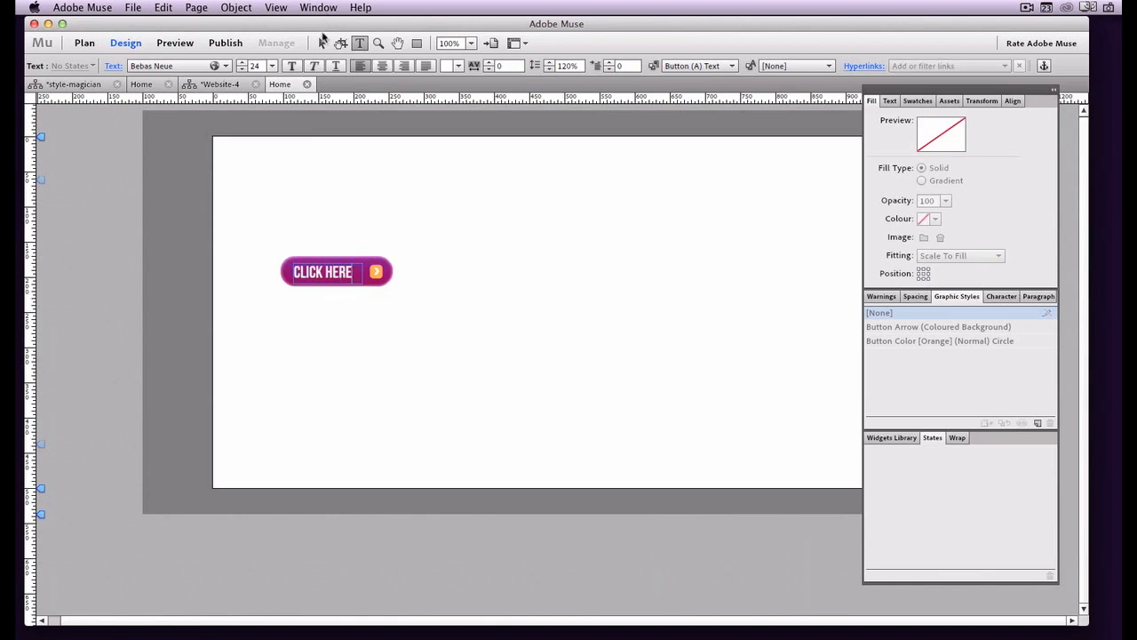
click(321, 42)
Hyperlink the whole CLICK HERE button group to the Home page
click(557, 61)
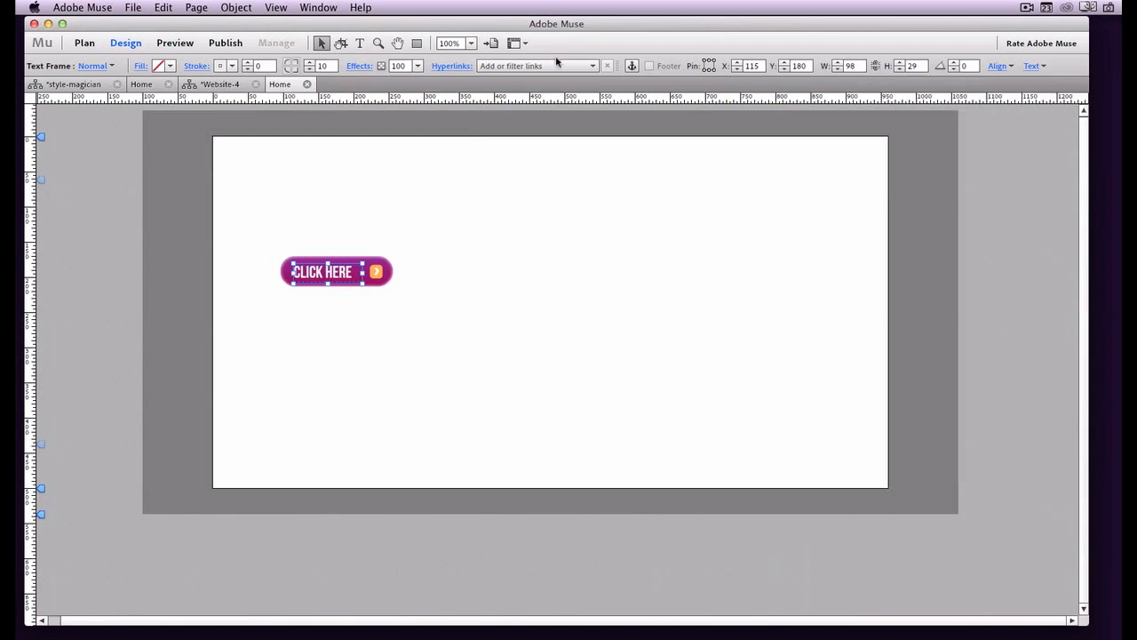
click(467, 193)
click(381, 260)
click(563, 64)
click(533, 117)
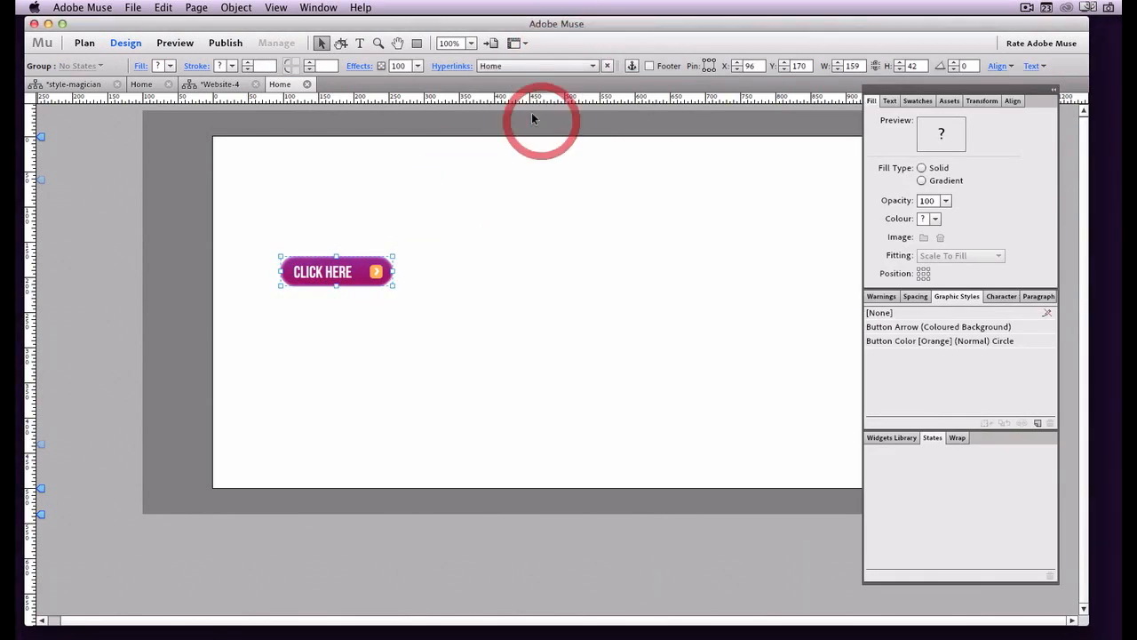
Return to the Home page of the style-magician site and move the floating panels aside to uncover the coloured fill samples
click(435, 274)
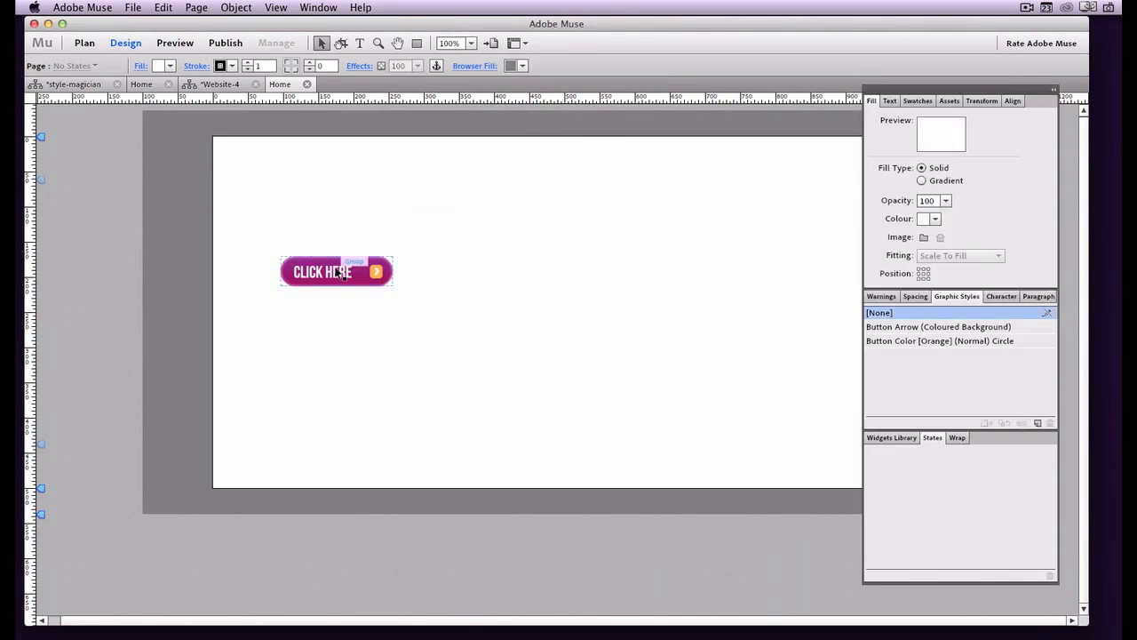
click(74, 85)
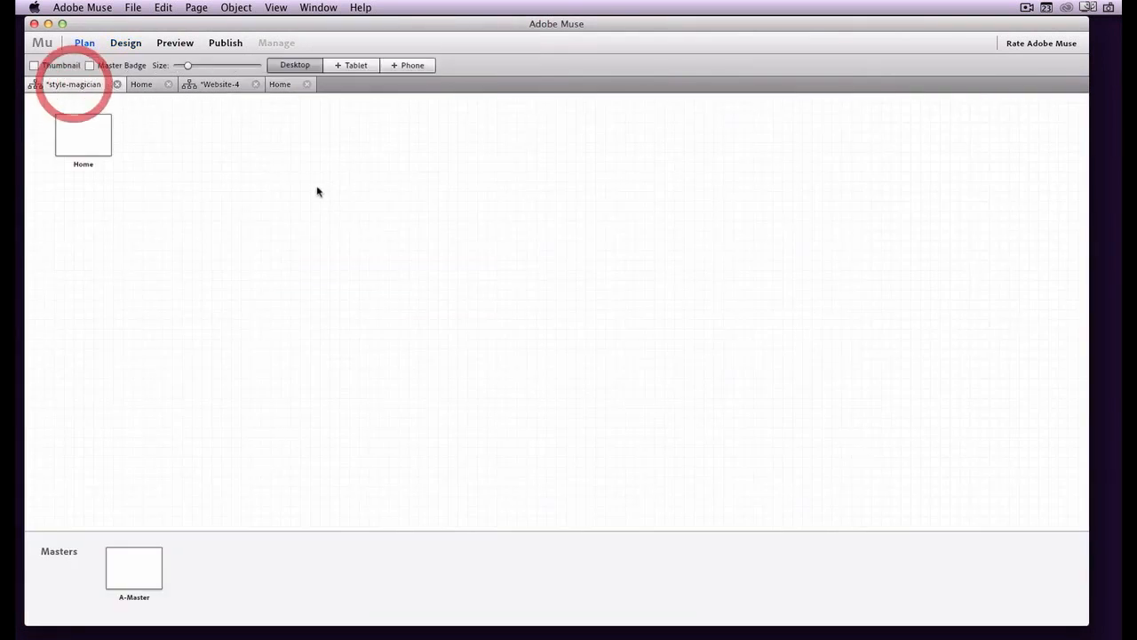
click(142, 84)
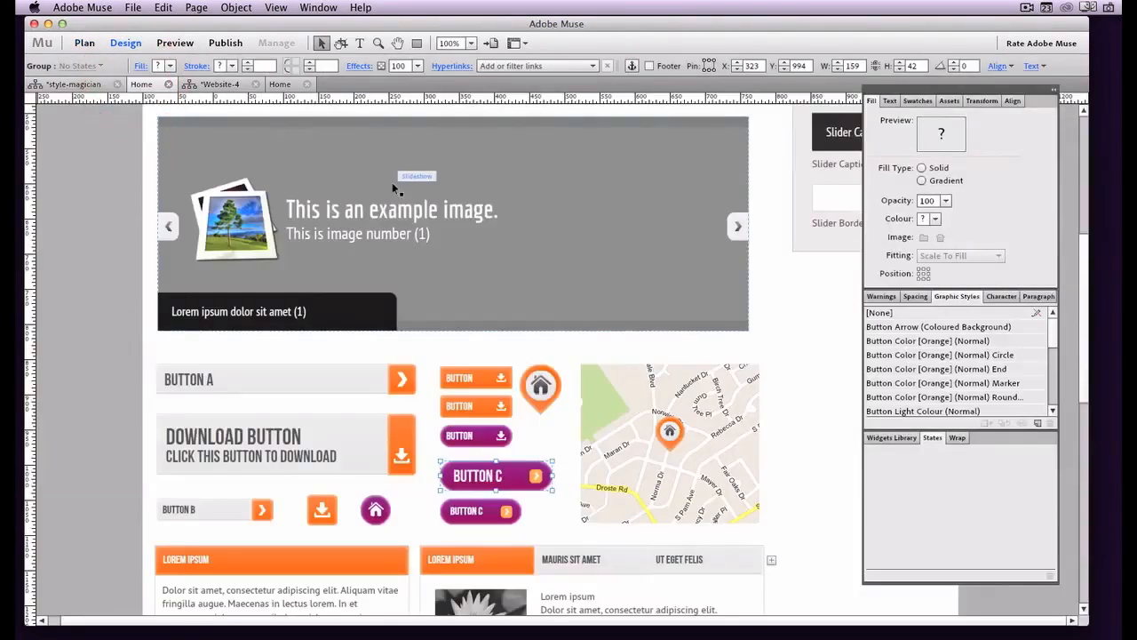
scroll(697, 309, down, 1)
scroll(698, 314, up, 2)
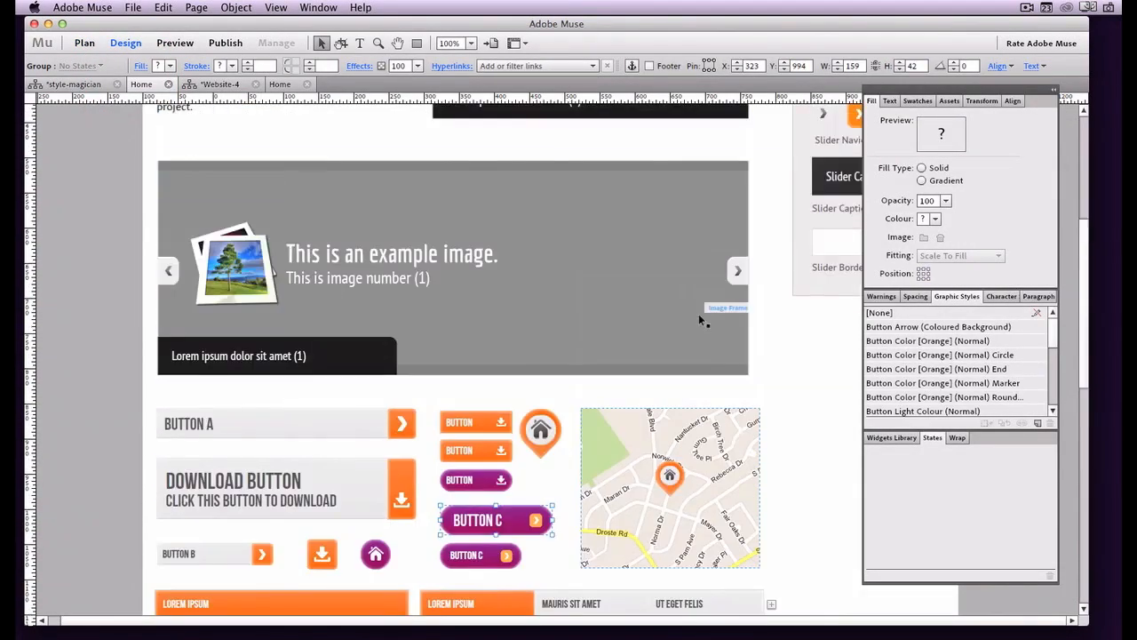
scroll(698, 314, down, 7)
scroll(396, 321, down, 6)
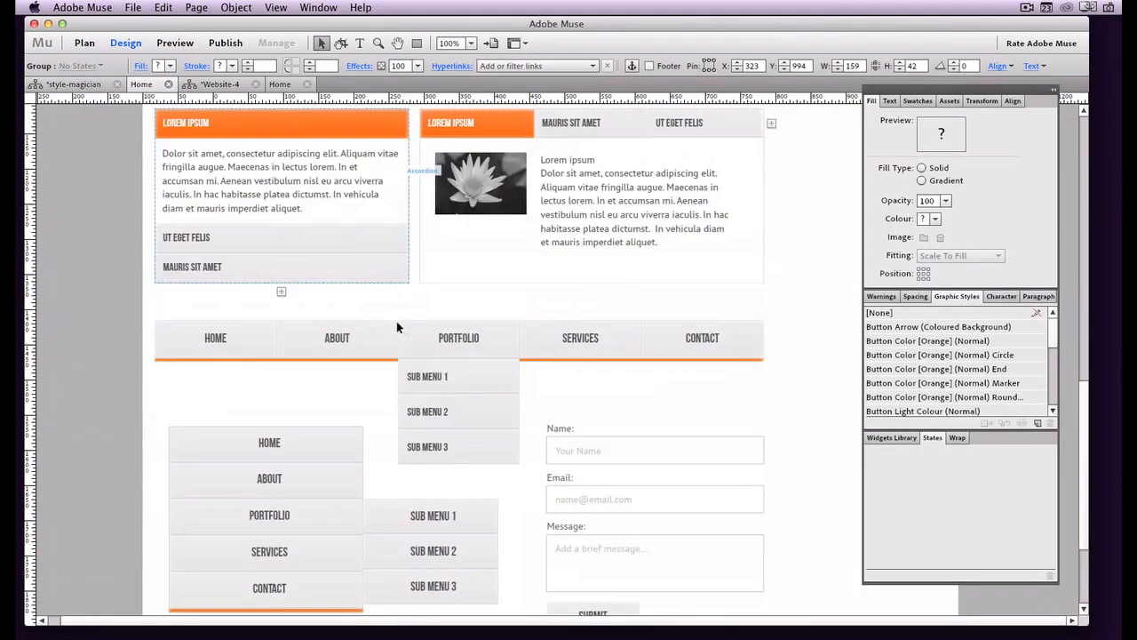
scroll(383, 394, up, 10)
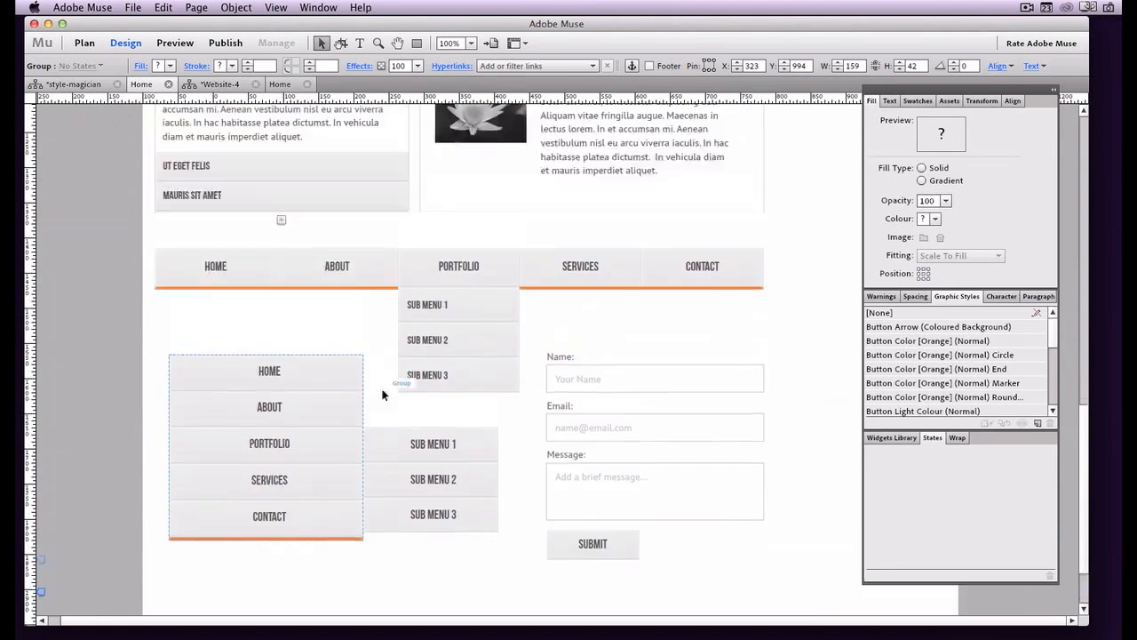
scroll(383, 394, up, 4)
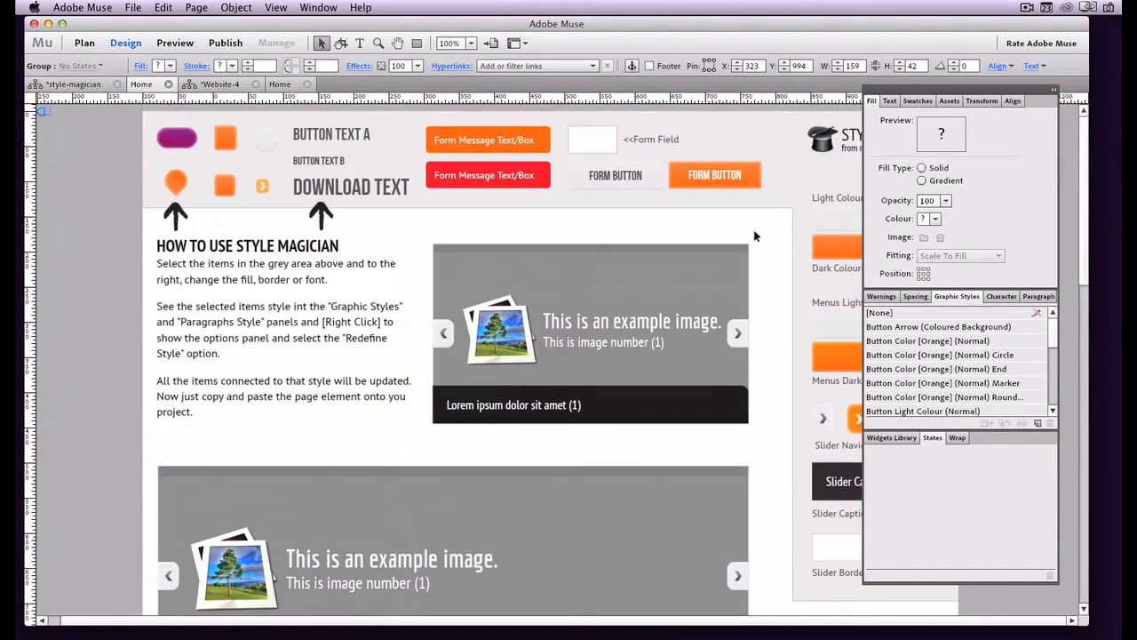
drag(880, 90, 958, 95)
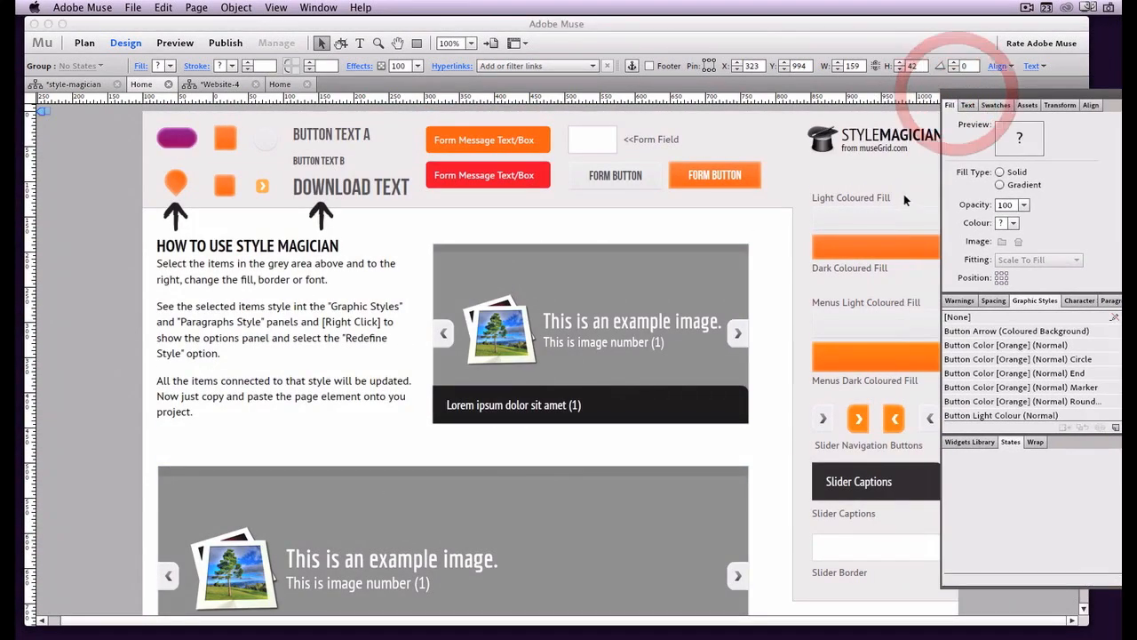
Change the Dark Coloured Fill rectangle's gradient to run from purple to dark magenta
click(892, 252)
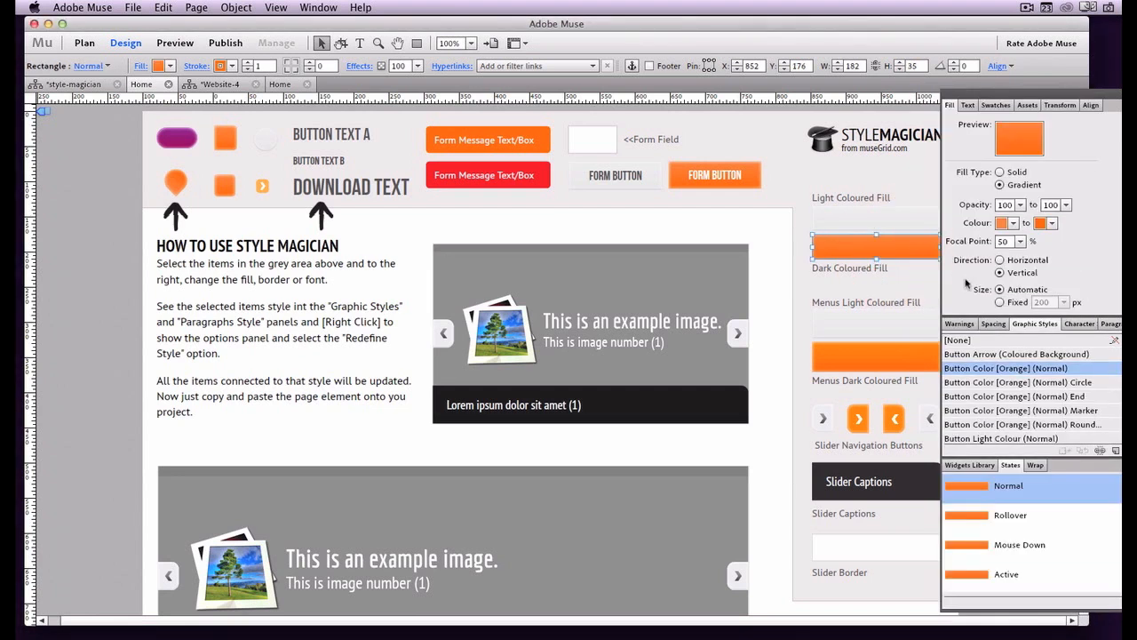
click(1053, 223)
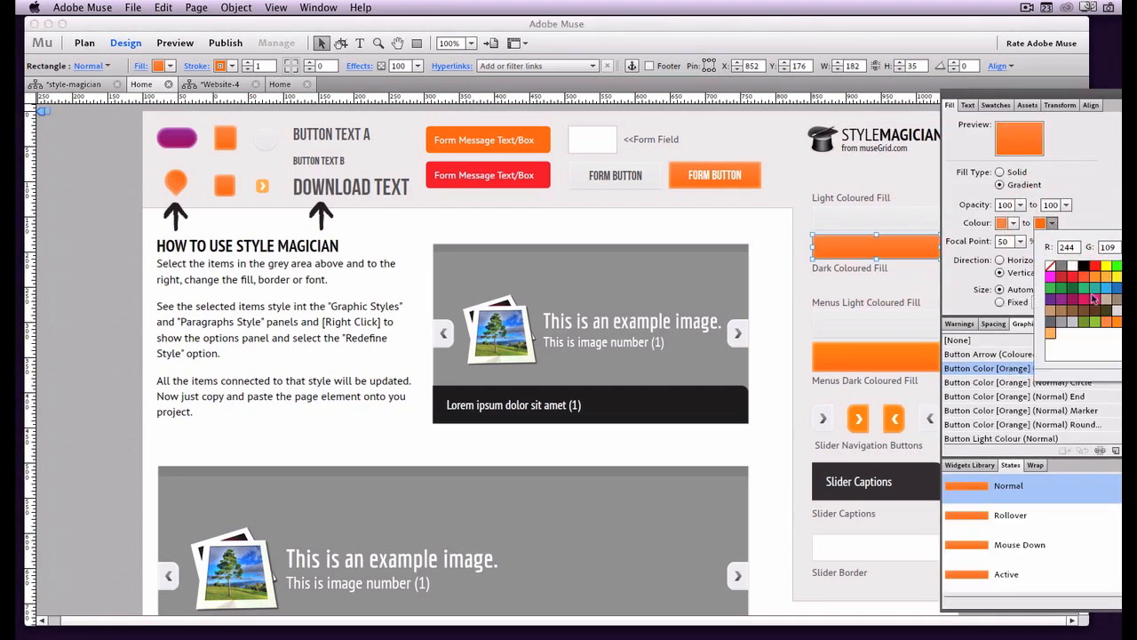
click(1067, 299)
click(1072, 300)
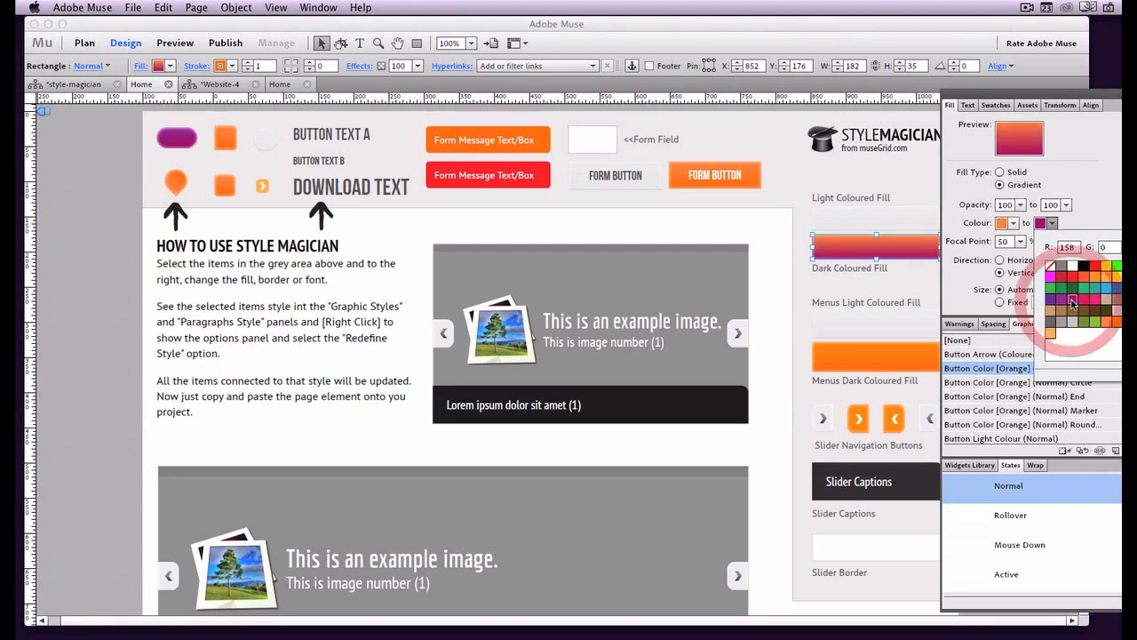
click(1012, 223)
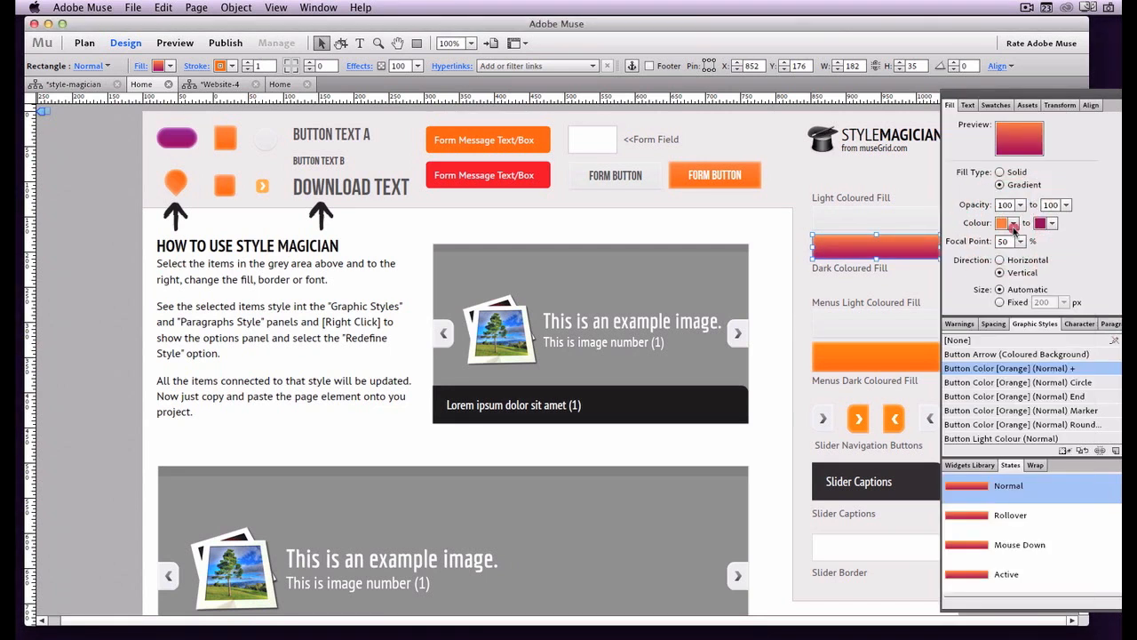
click(1012, 223)
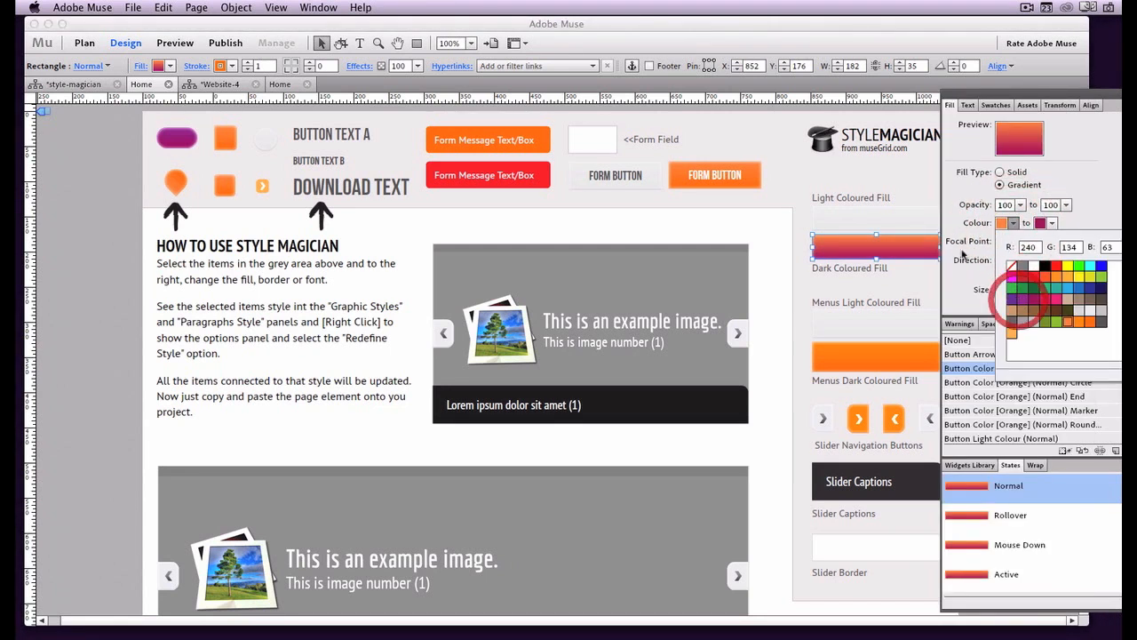
click(1023, 300)
Set the rectangle's stroke to purple #93278F and redefine the Button Color [Orange] (Normal) graphic style from it
click(233, 67)
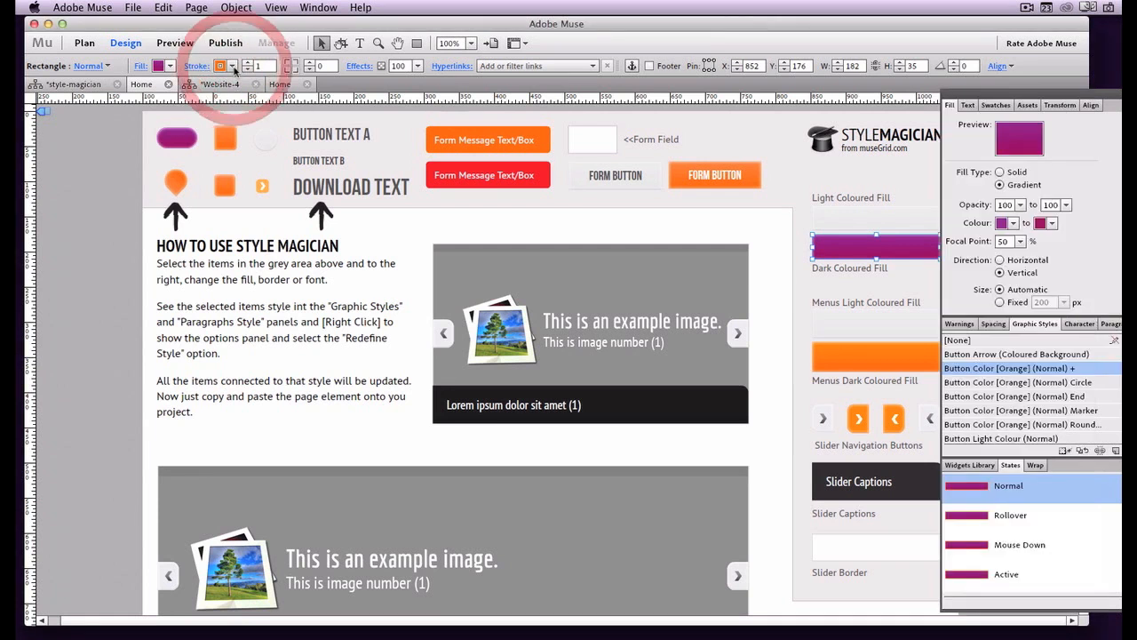
click(241, 141)
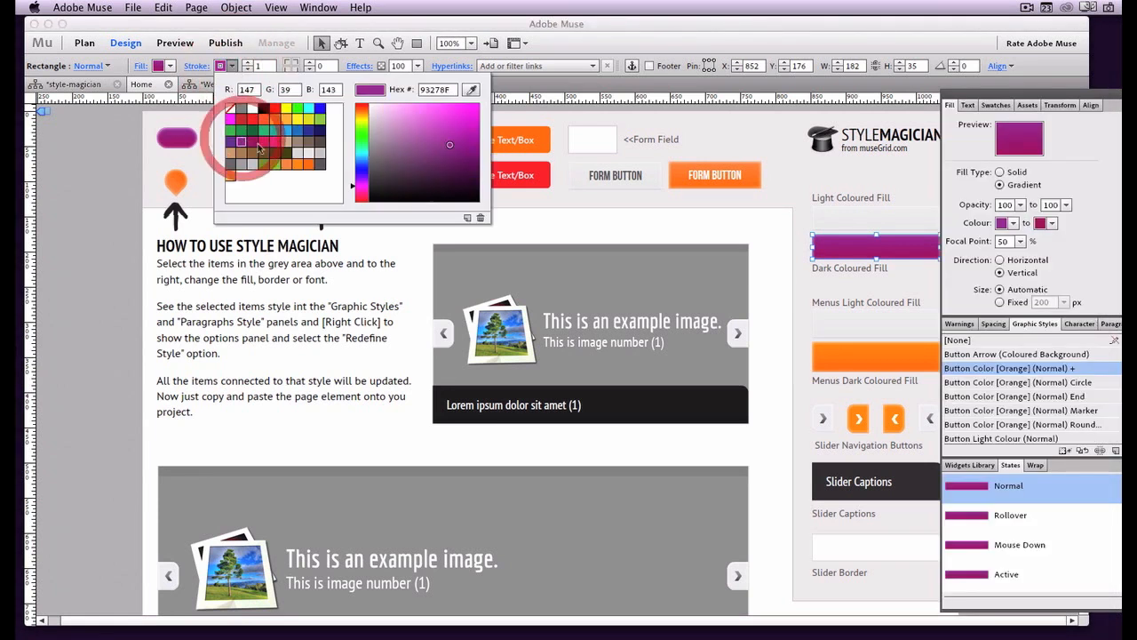
right_click(998, 373)
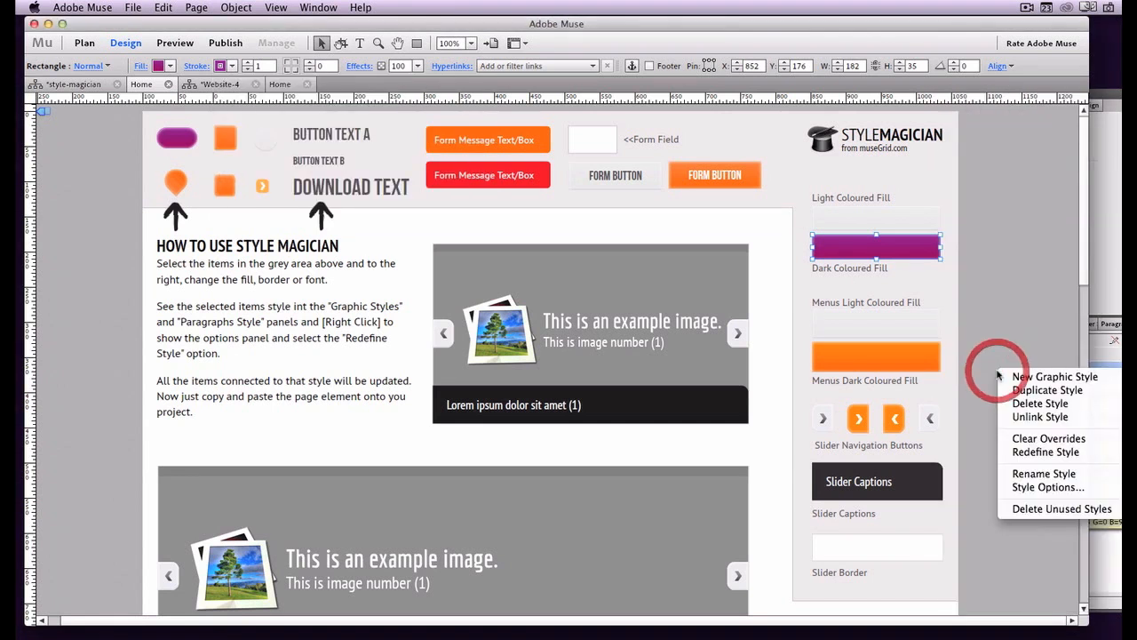
click(1104, 452)
Deselect the rectangle and examine the accordion, tabbed panel, menus and buttons that use the redefined style
click(529, 426)
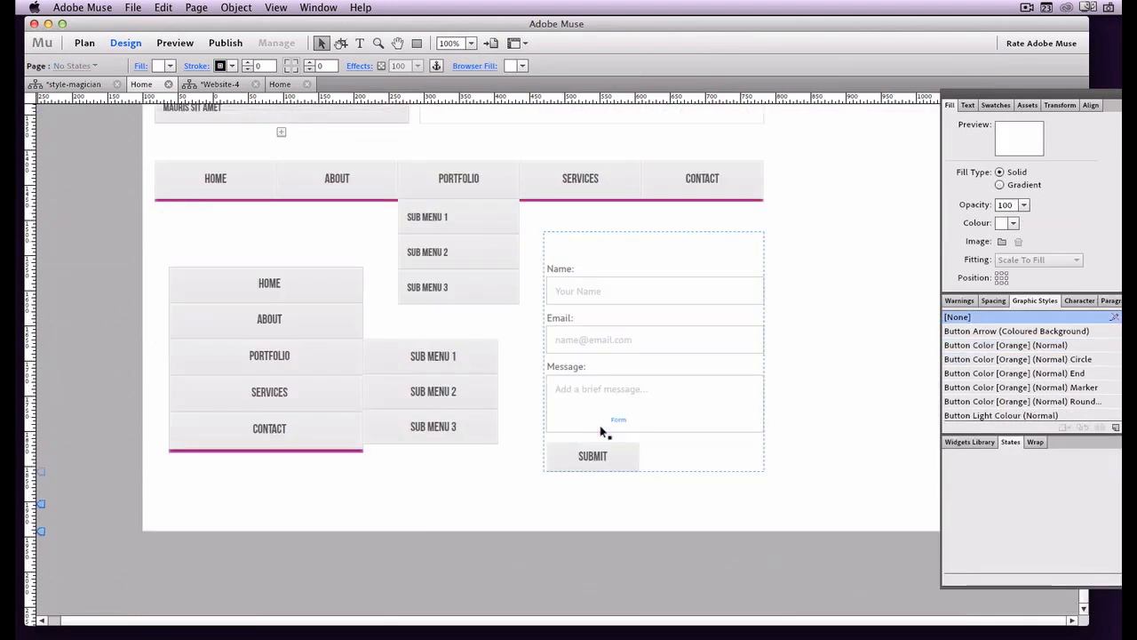
scroll(601, 431, up, 5)
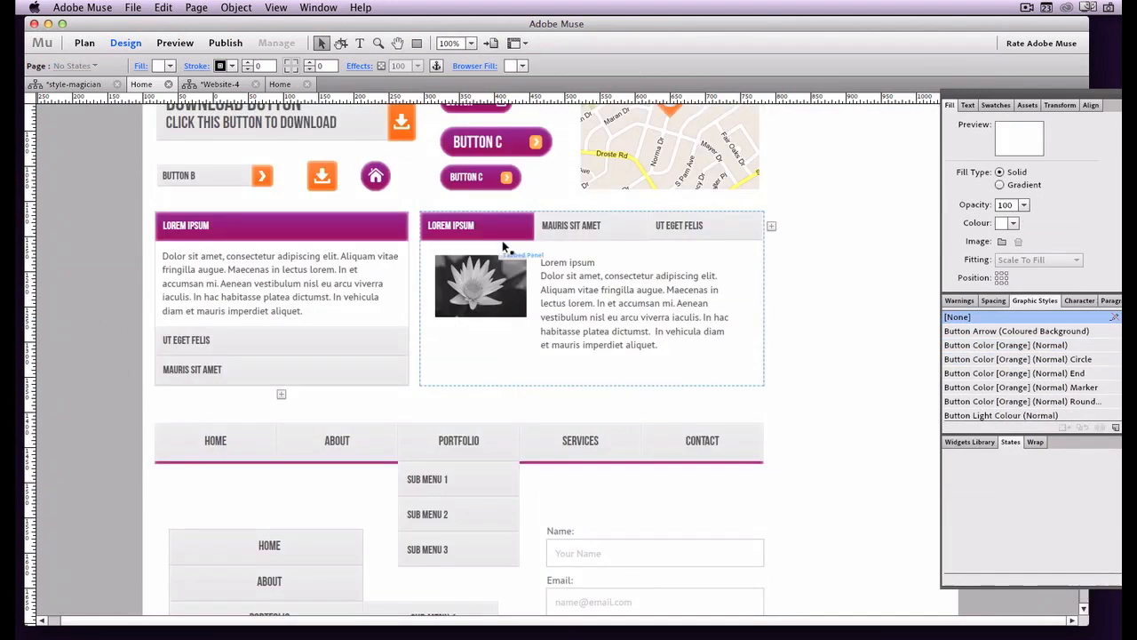
scroll(511, 343, down, 5)
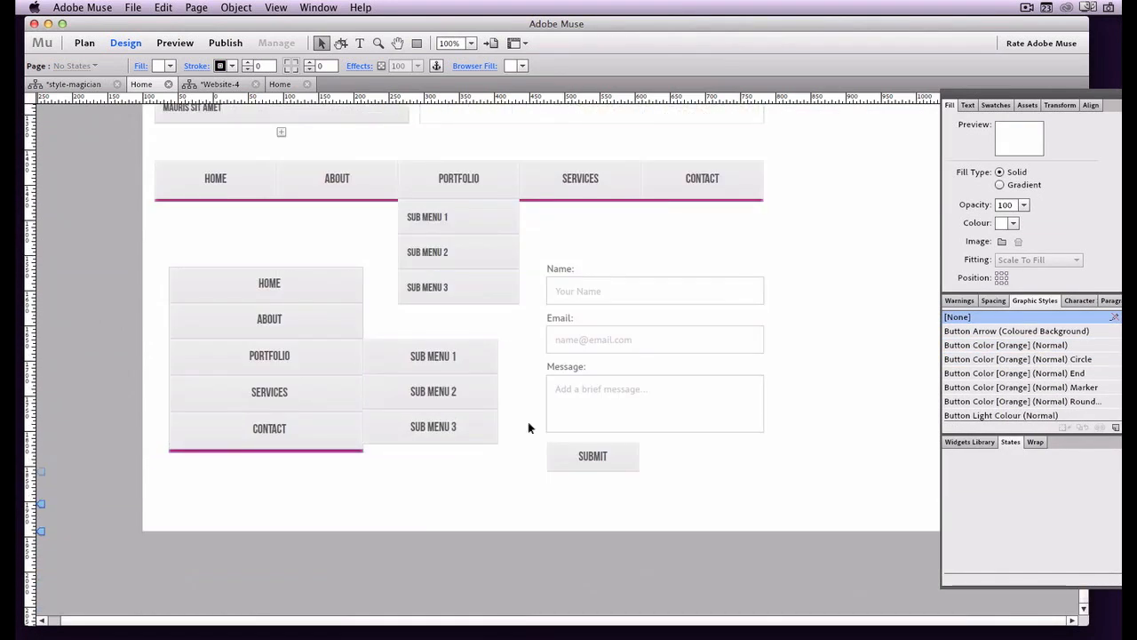
scroll(529, 429, up, 7)
scroll(528, 428, up, 5)
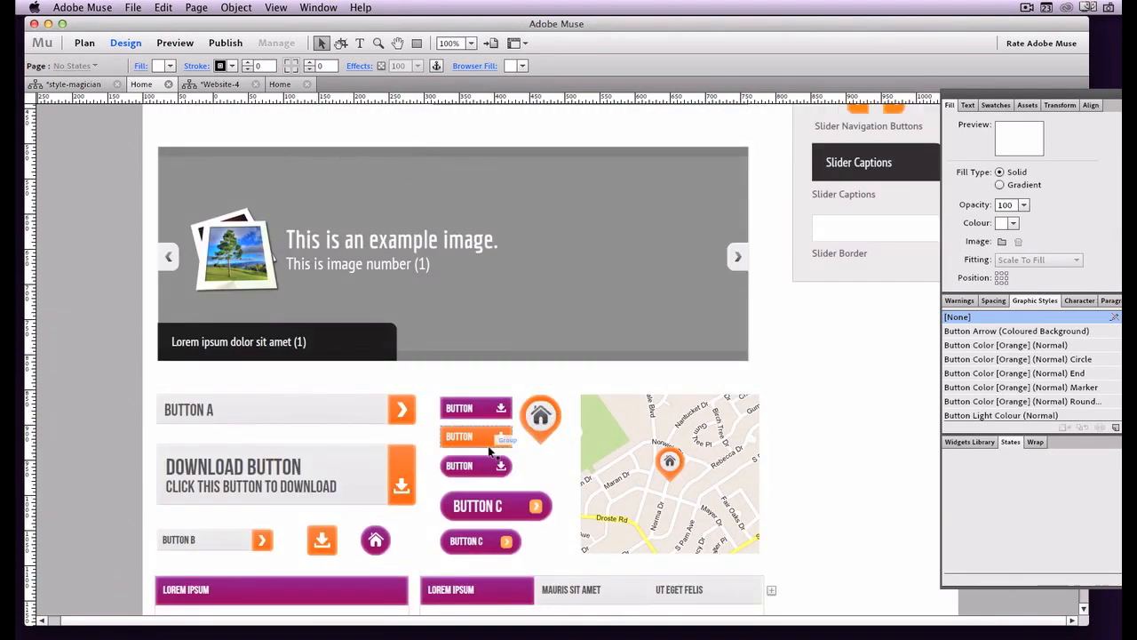
scroll(487, 469, down, 2)
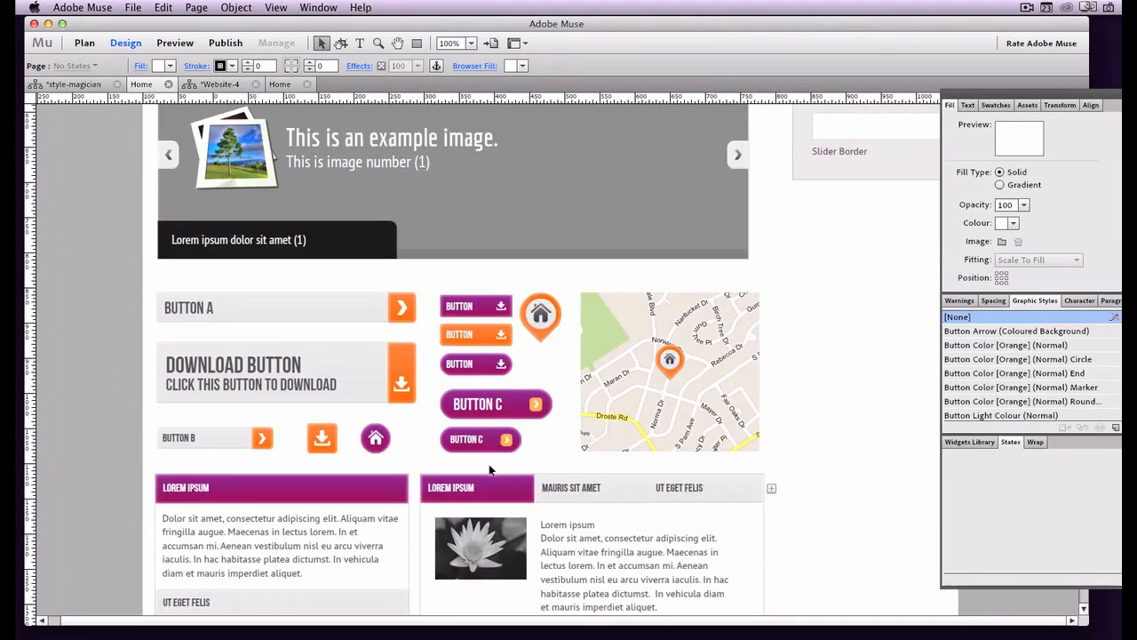
scroll(480, 502, up, 8)
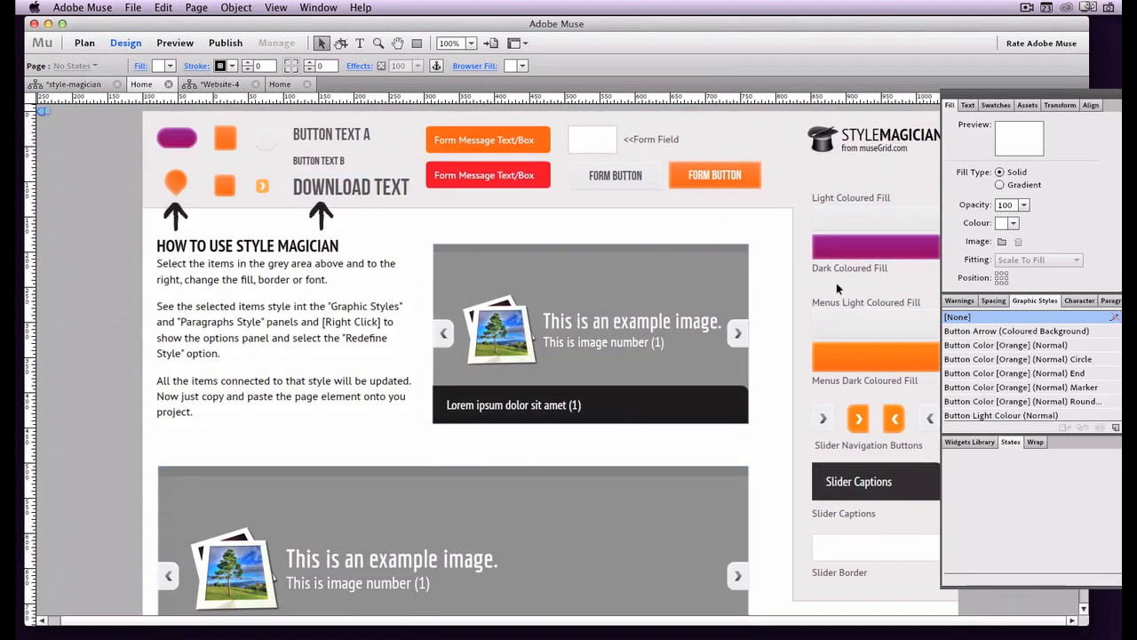
Inspect the Glow effect settings of the purple rounded button sample, leaving them as they are
click(177, 137)
click(360, 66)
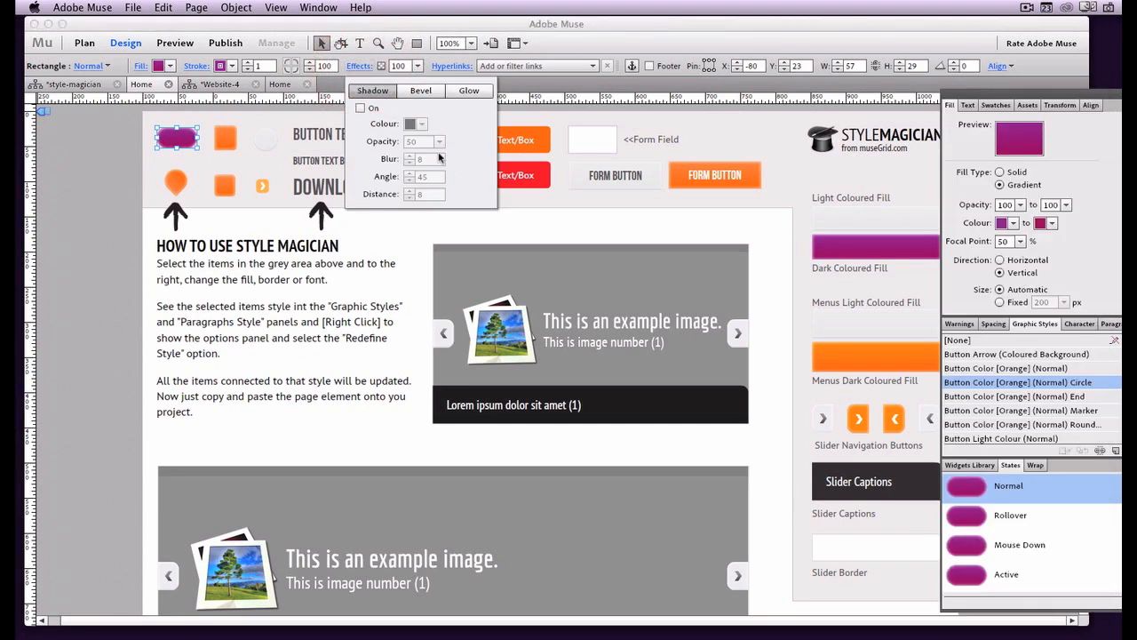
click(458, 100)
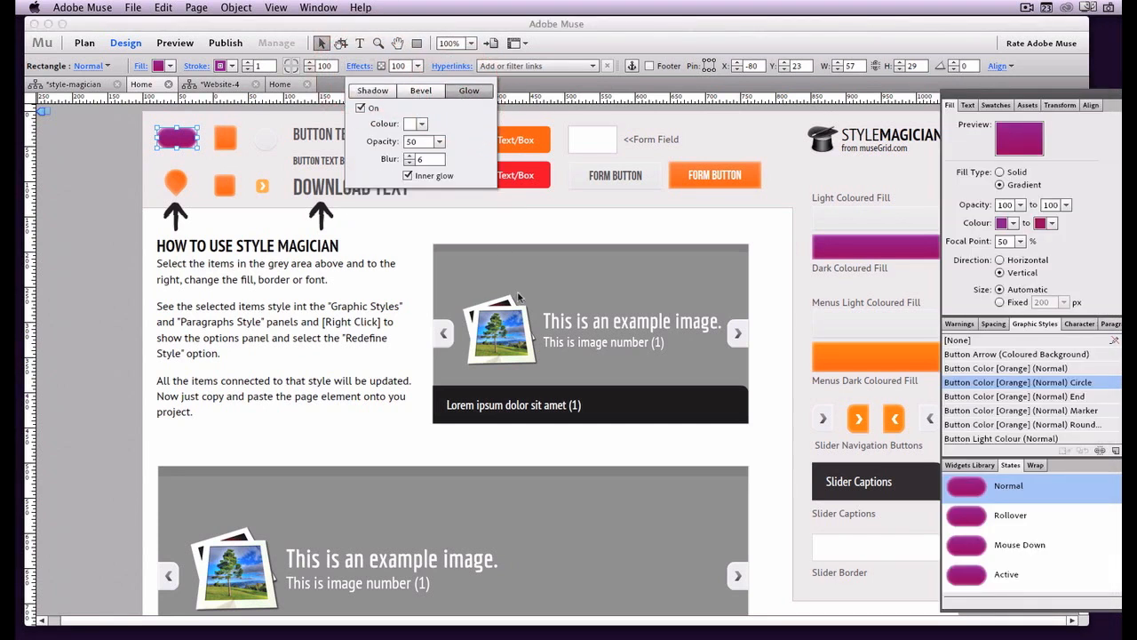
click(376, 234)
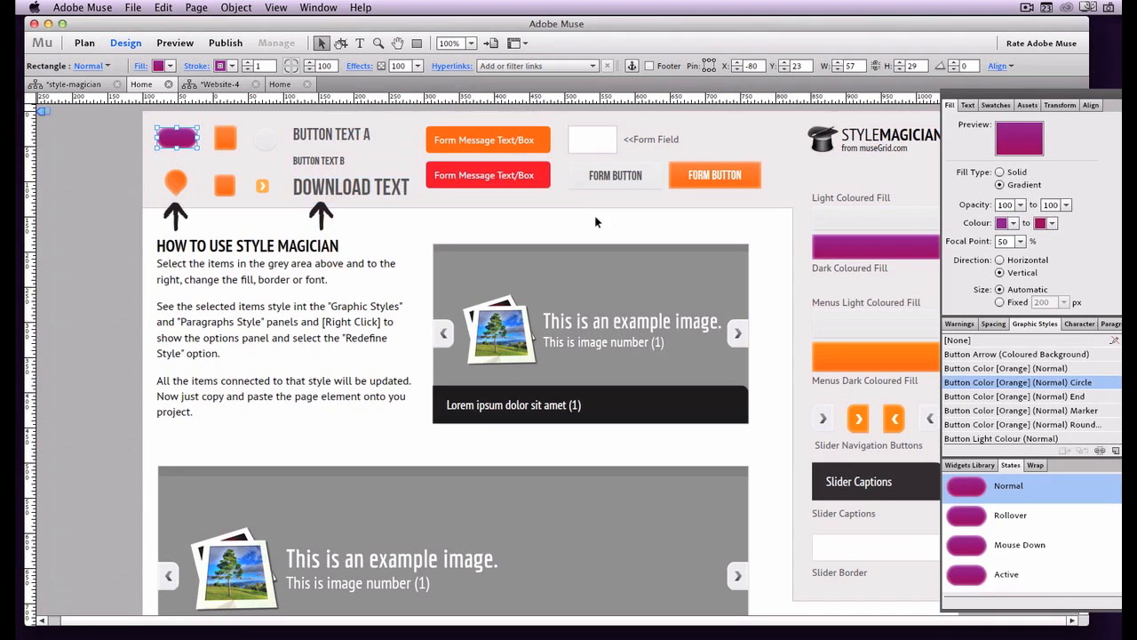
Move the floating panels back inside the window, over the column of coloured fill samples
scroll(718, 318, down, 5)
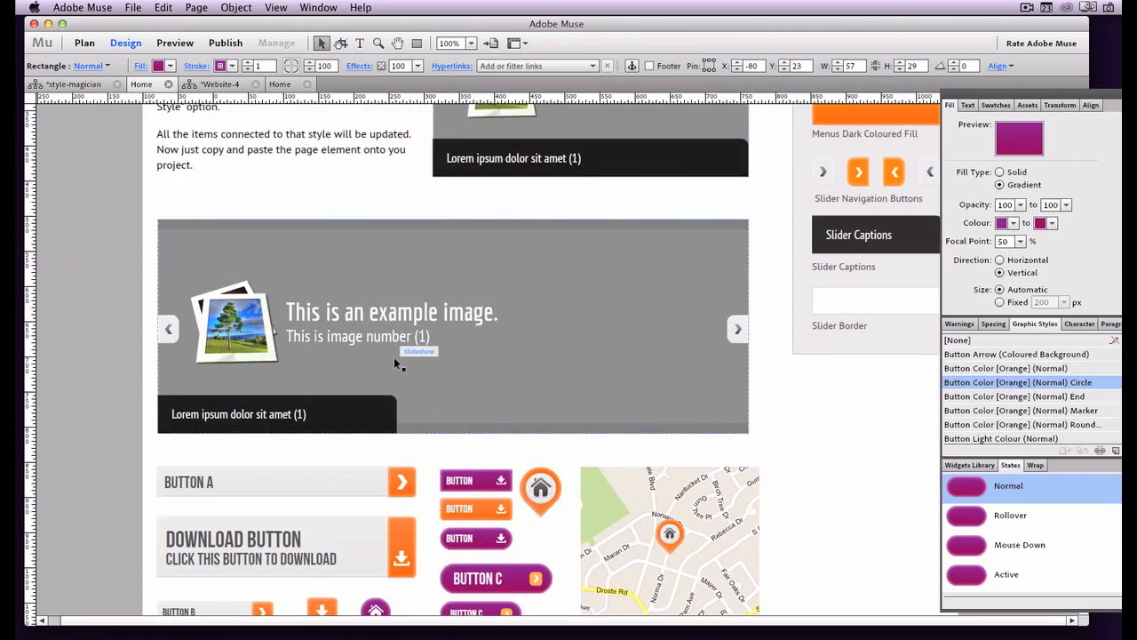
scroll(393, 357, up, 3)
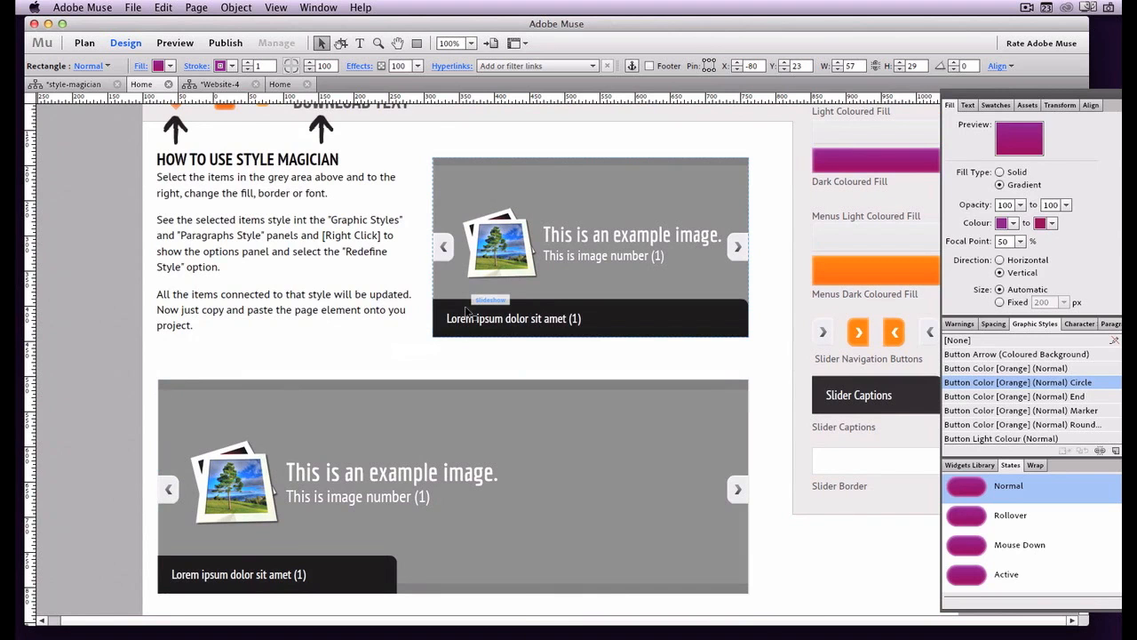
scroll(467, 311, up, 2)
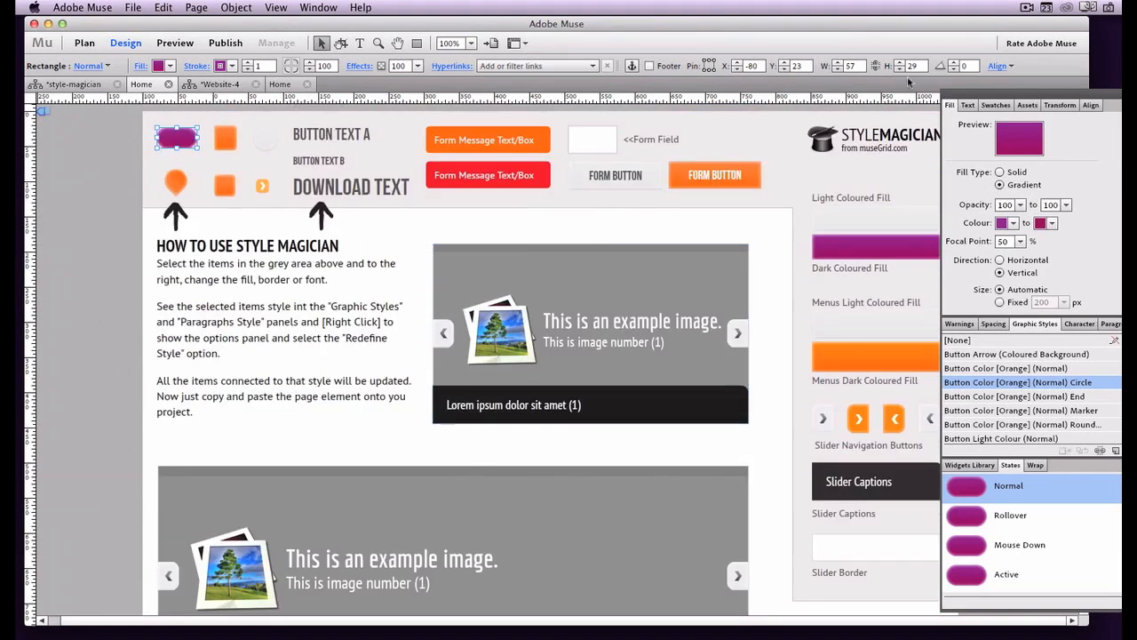
drag(960, 86, 861, 88)
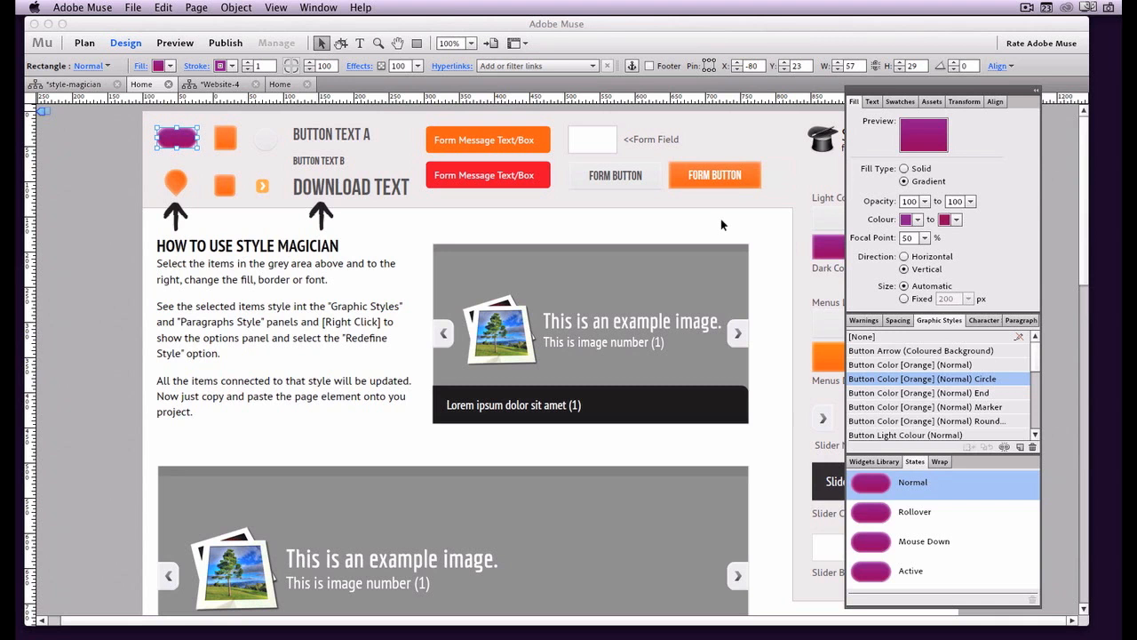
scroll(721, 225, down, 1)
scroll(722, 225, up, 1)
scroll(726, 225, down, 10)
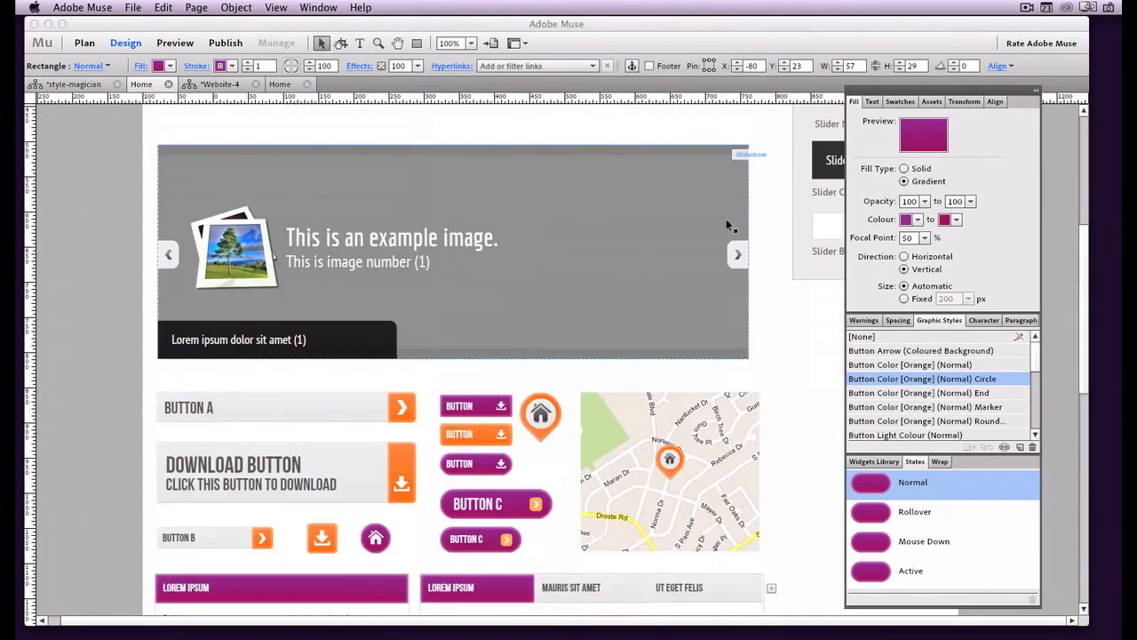
scroll(726, 225, up, 10)
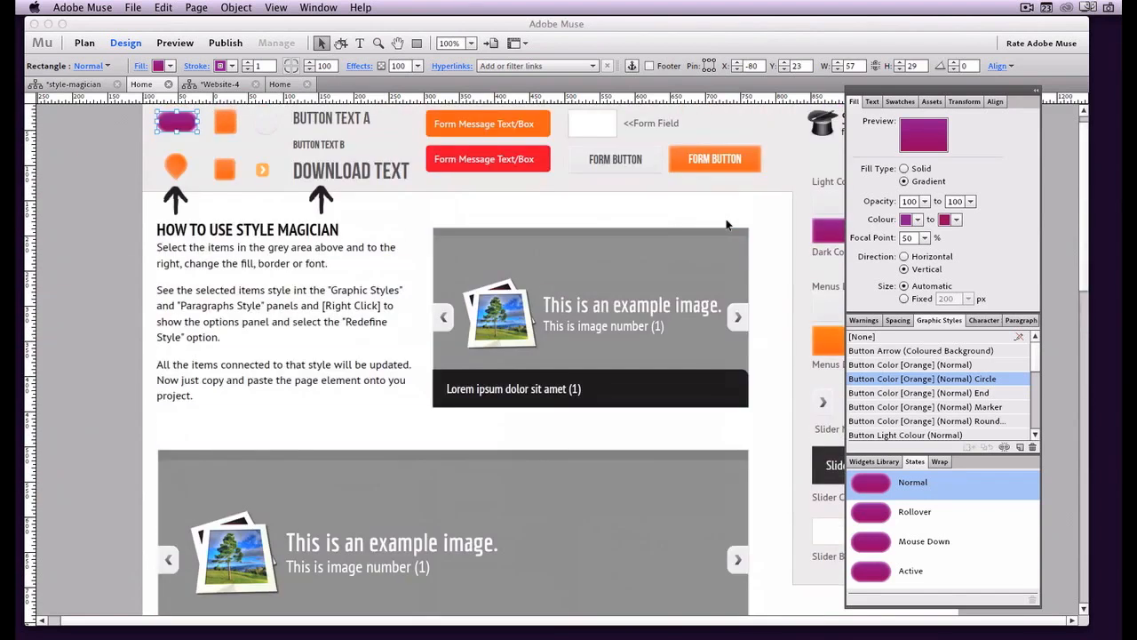
scroll(726, 225, up, 1)
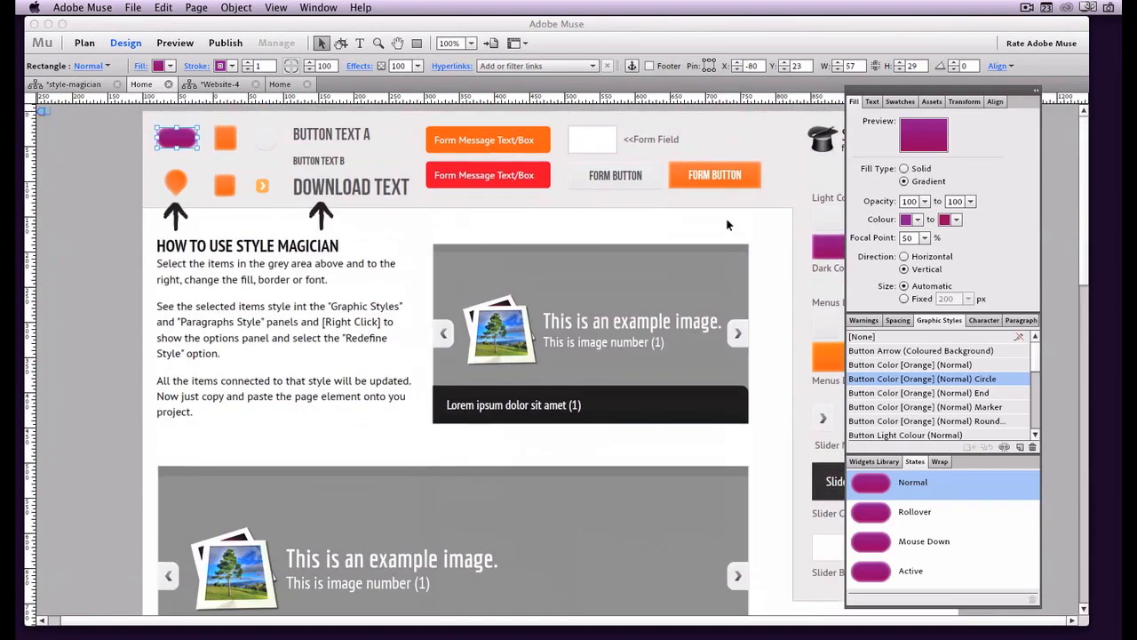